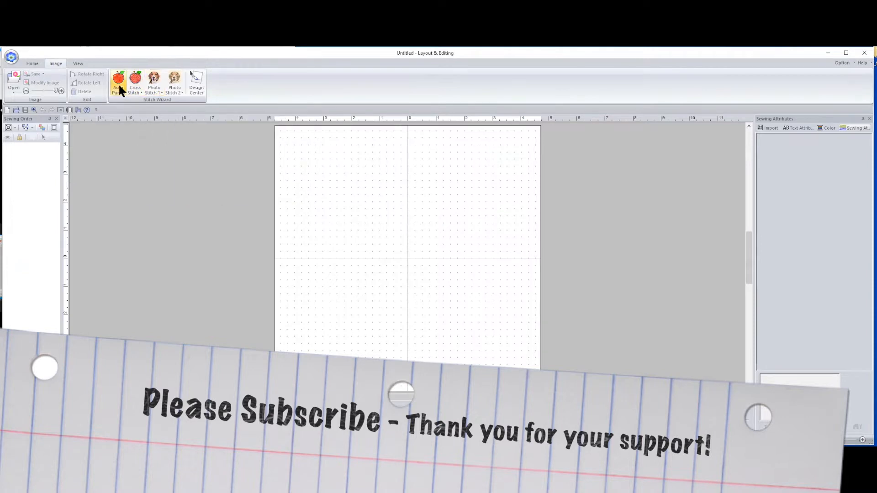
Step: Start a Photo Stitch 1 Color conversion and load the wmf_rose image from the Vector Image folder
click(149, 85)
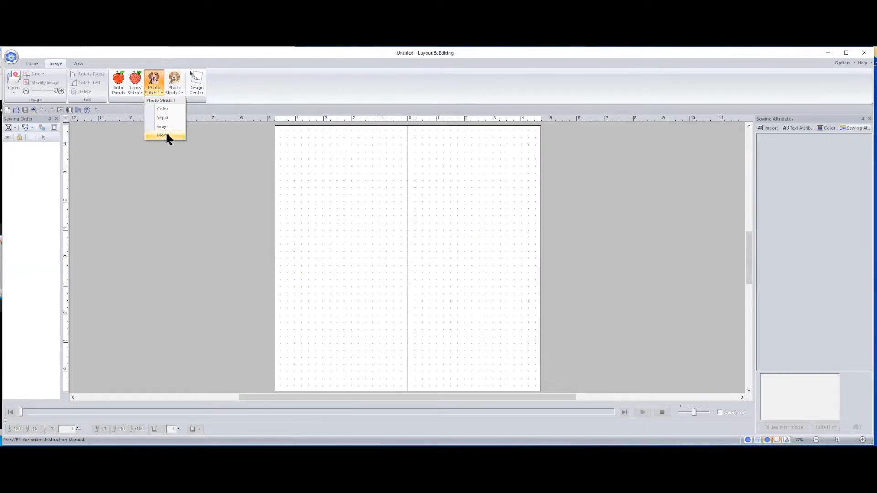
click(157, 109)
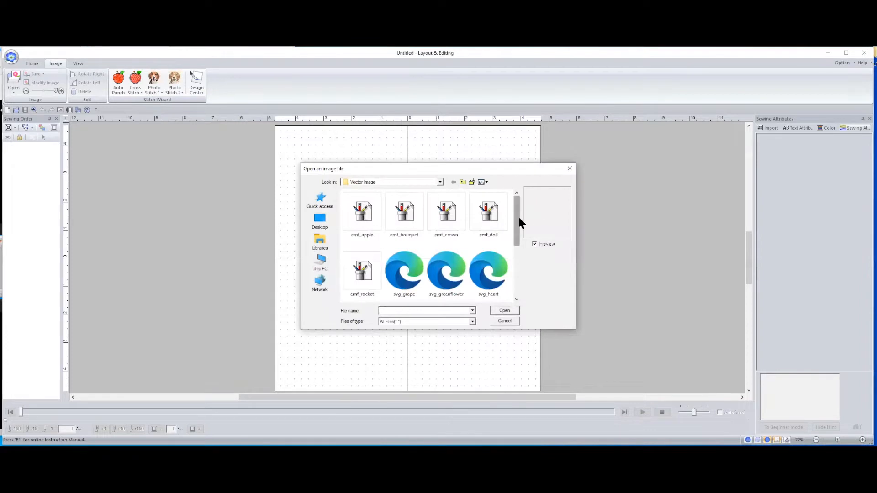
drag(519, 217, 522, 282)
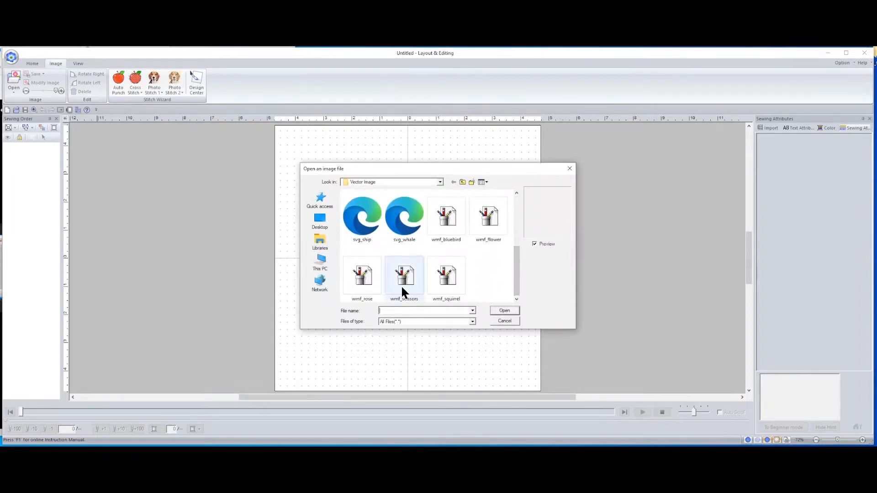
click(361, 284)
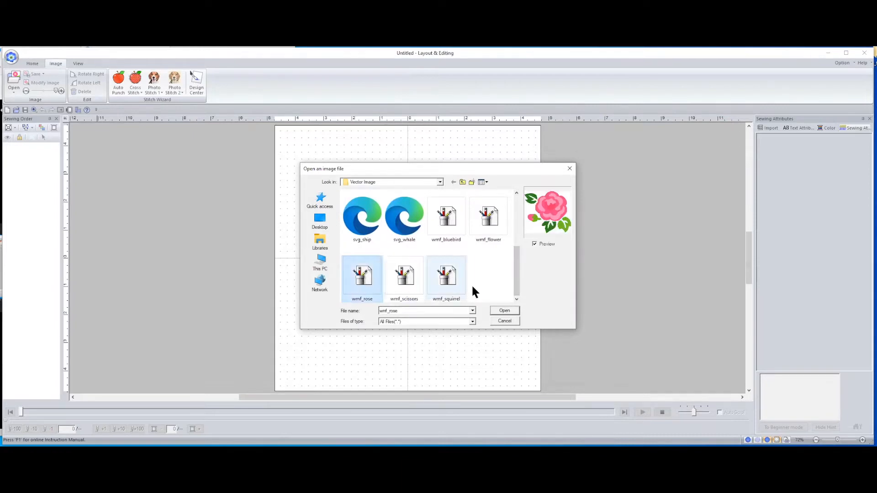
click(504, 310)
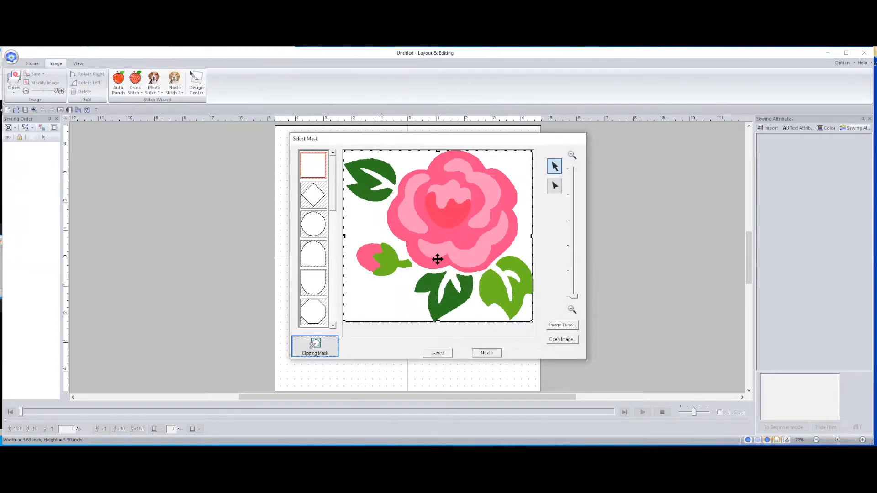
Step: Accept the rectangular mask and fit the rose image to the page
click(487, 353)
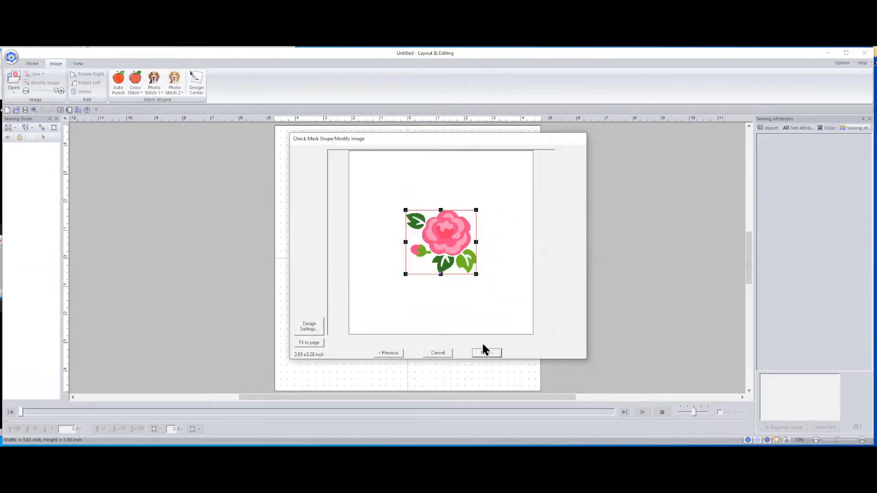
click(303, 341)
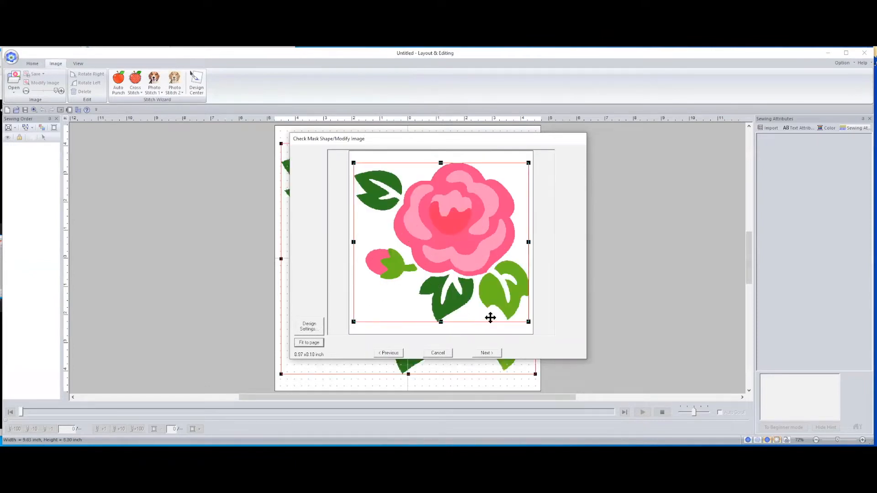
click(486, 353)
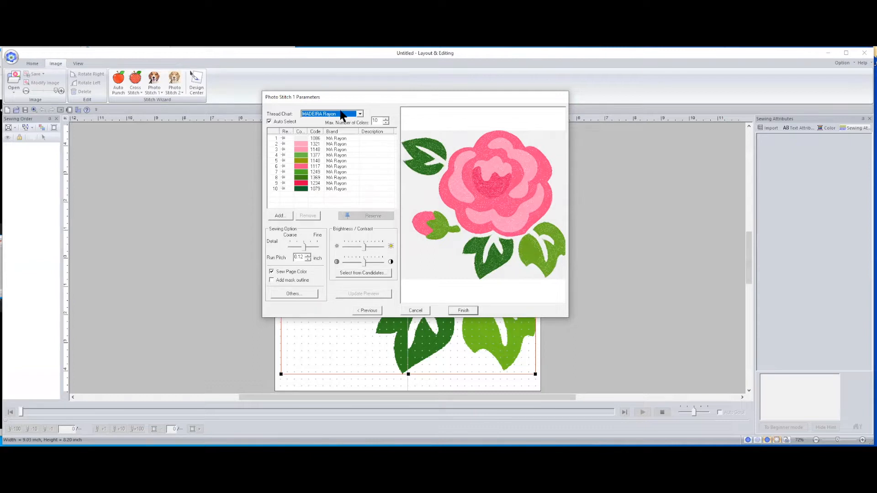
Step: Keep the MADEIRA Rayon thread chart and finish generating the photo stitch design
click(359, 114)
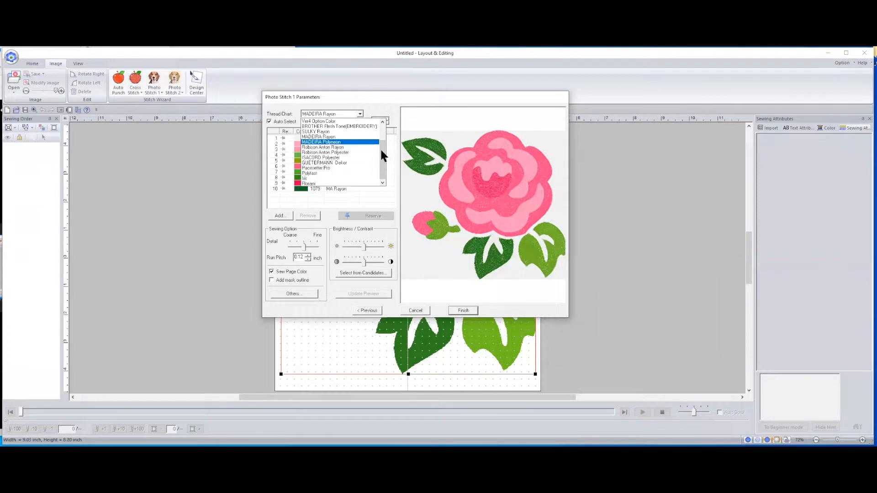
click(378, 96)
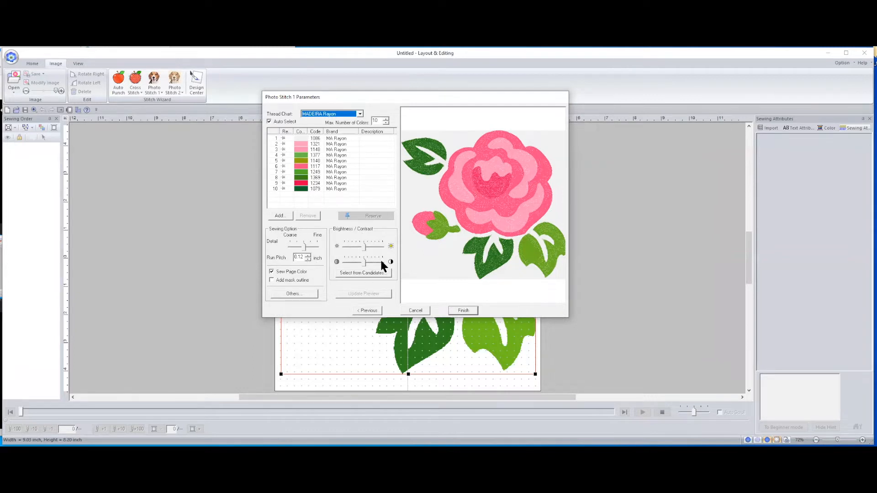
click(462, 311)
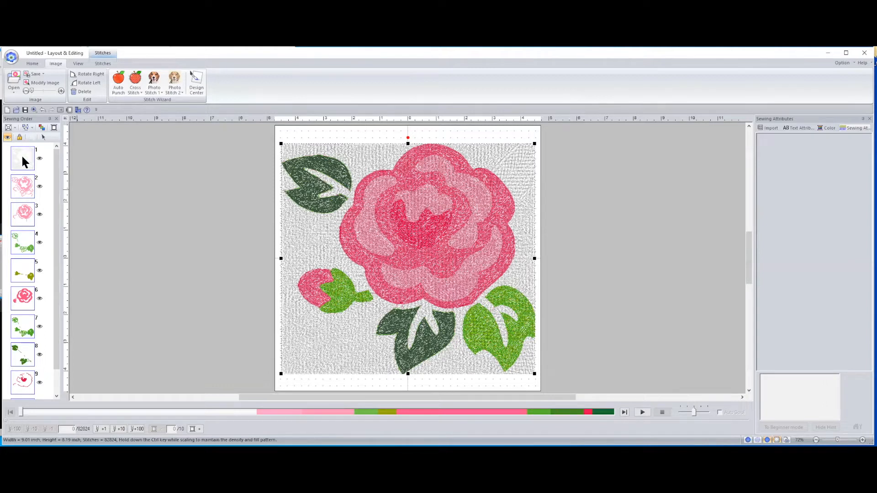
Step: Divide the rose stitch pattern by color into separate sewing objects and deselect them
click(130, 152)
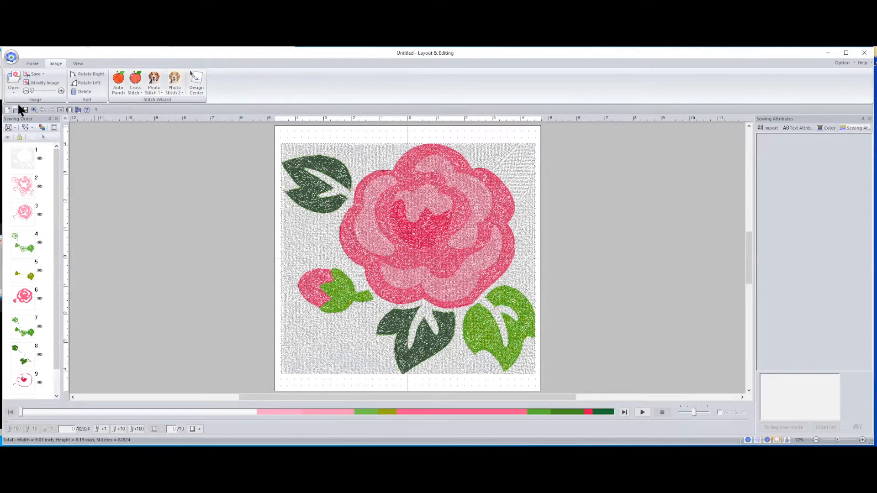
click(24, 163)
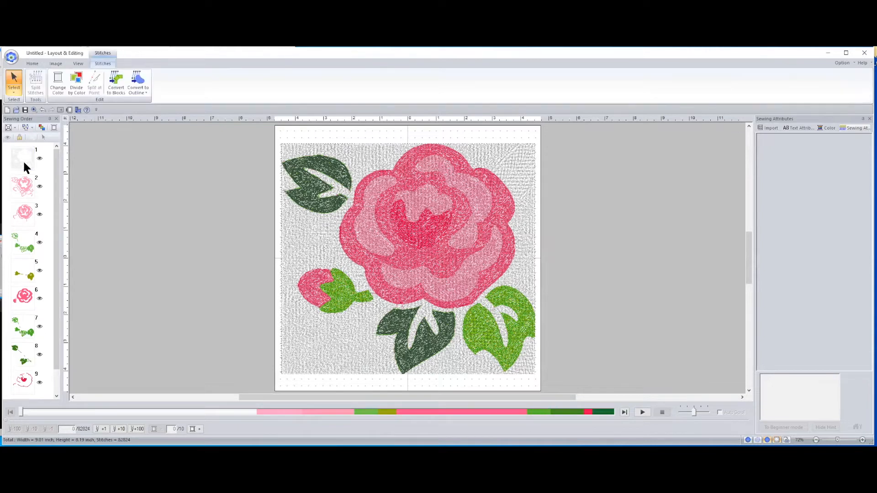
click(24, 164)
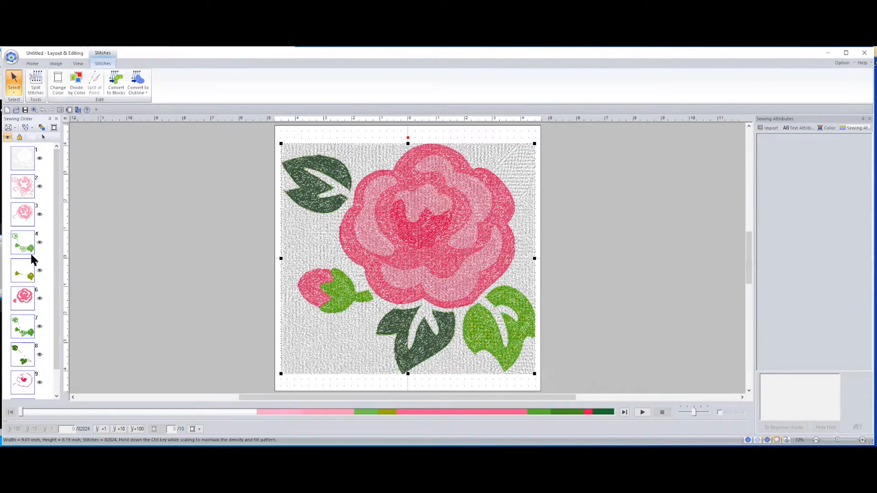
click(76, 83)
click(176, 202)
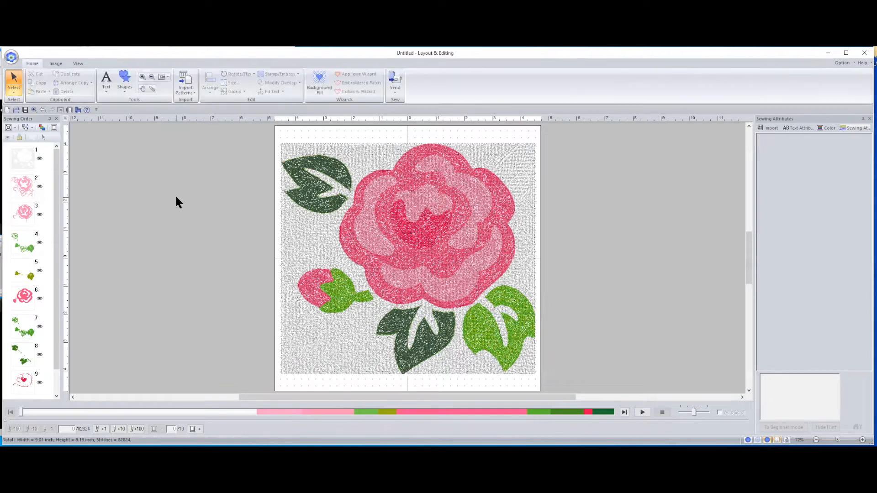
Step: Cut the white background stitches, the first color in the sewing order, out of the design
click(22, 156)
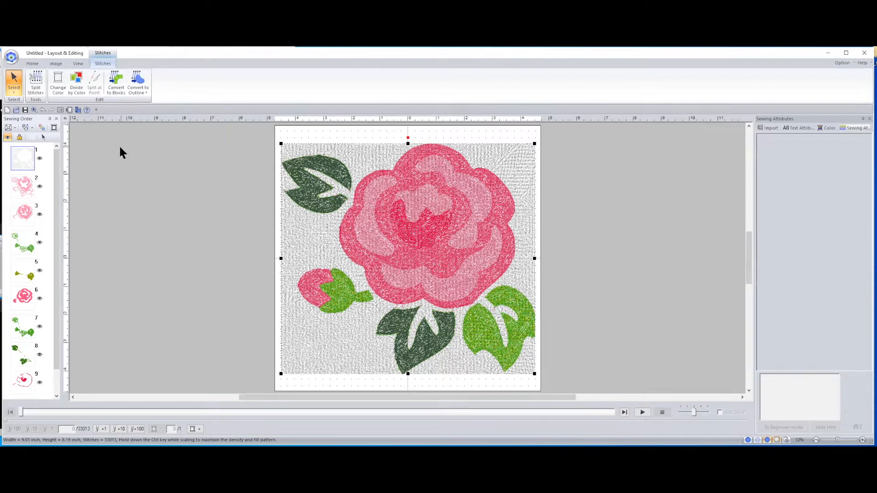
right_click(305, 242)
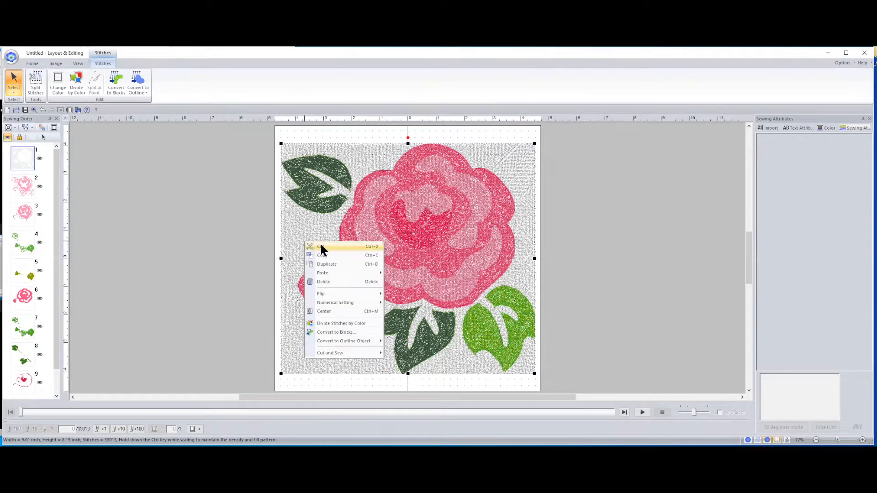
click(322, 247)
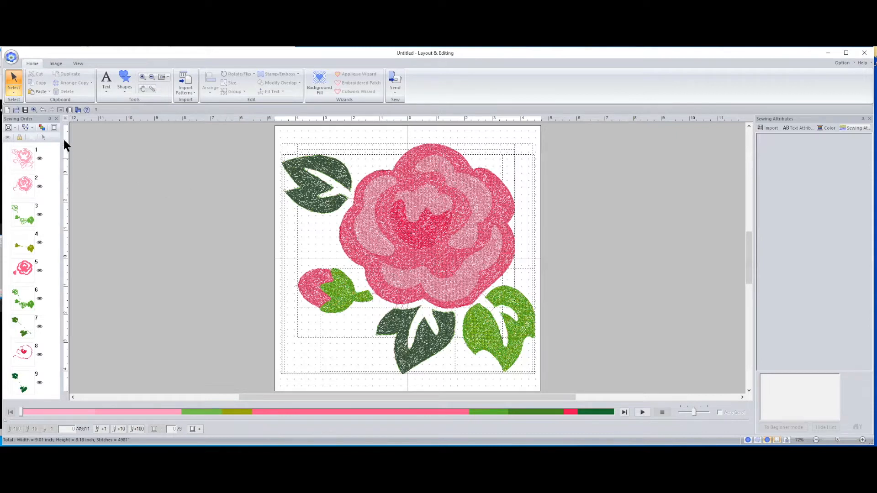
Step: Select the first and fifth colors in the sewing order to see which parts of the rose they cover
click(23, 159)
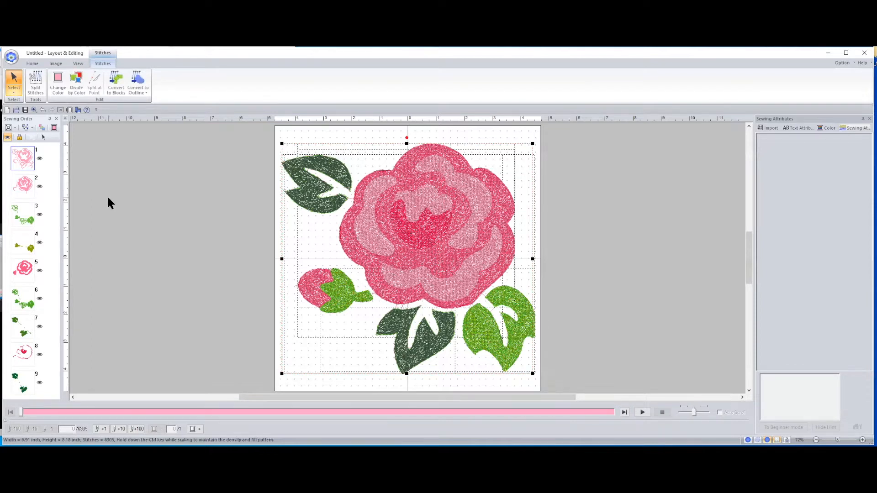
click(26, 270)
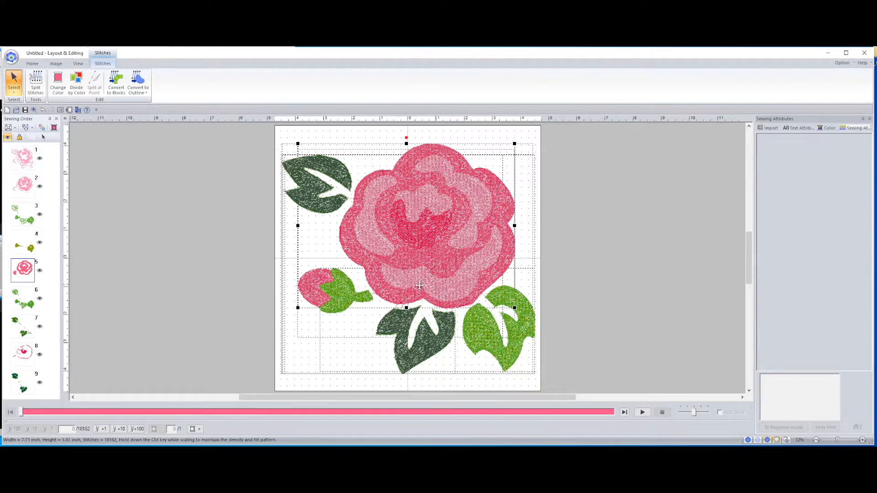
click(184, 177)
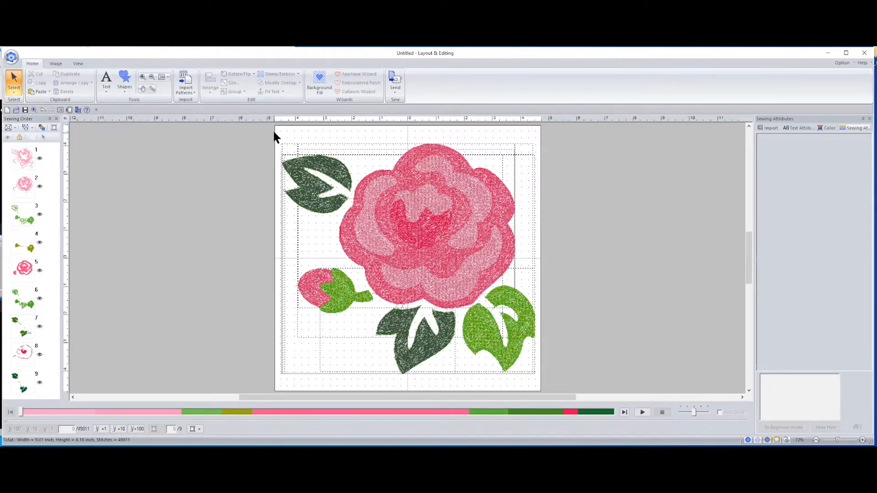
Step: Convert all the rose's stitches to blocks with Normal sensitivity, leaving nothing selected
drag(292, 163, 574, 388)
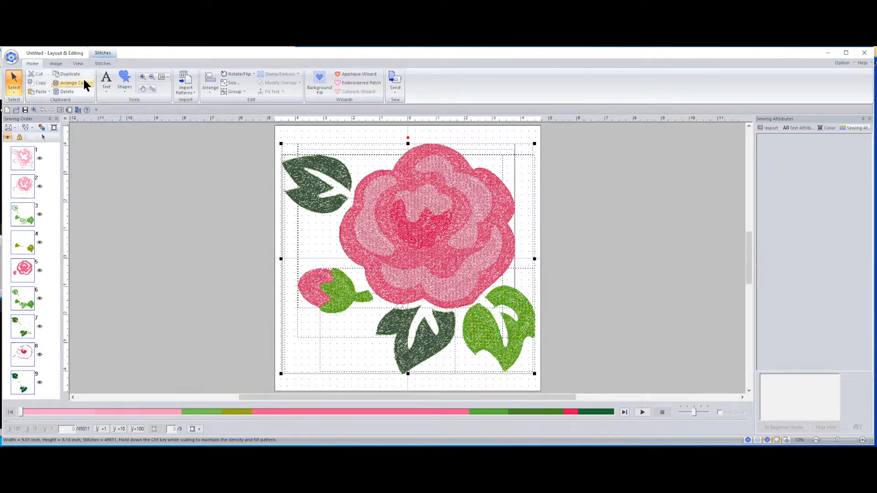
click(100, 64)
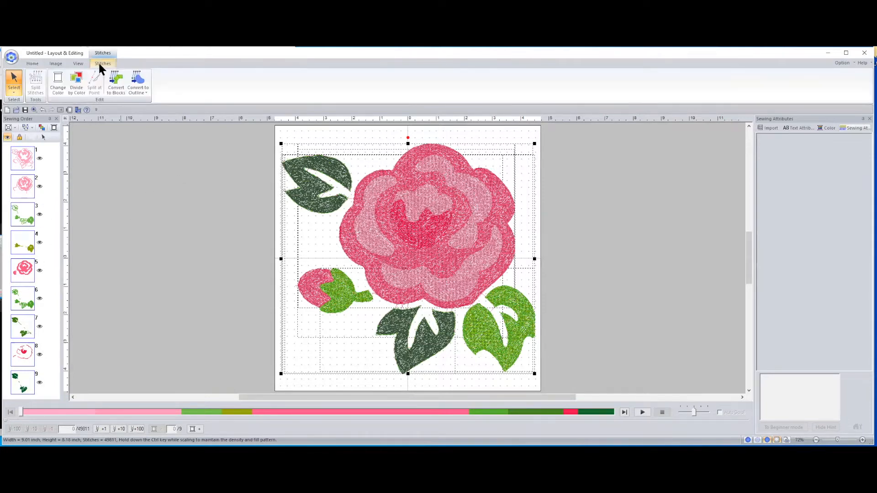
click(116, 90)
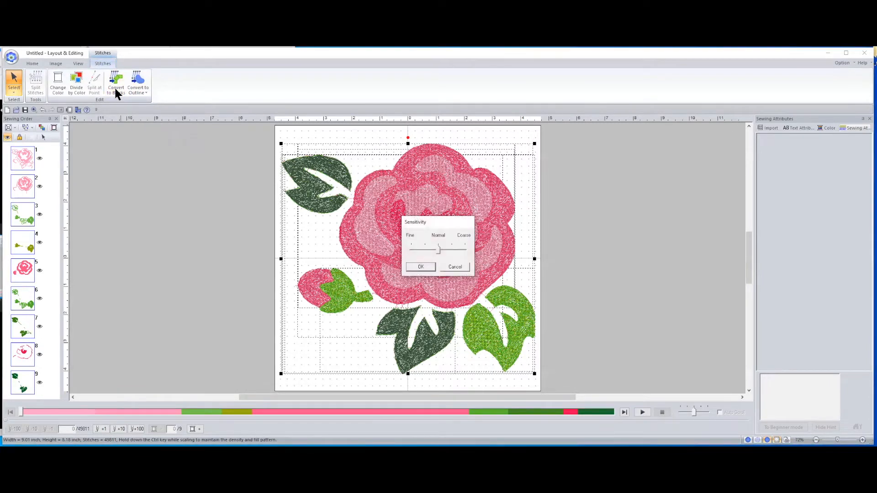
click(426, 266)
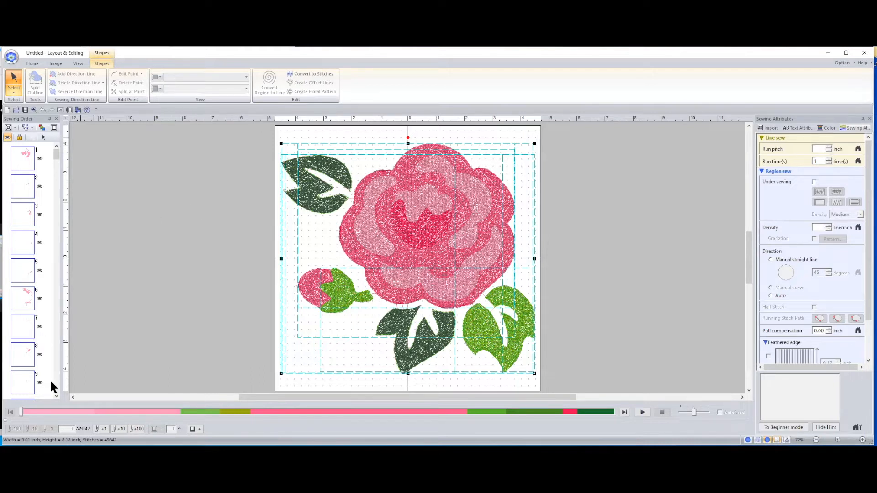
click(142, 247)
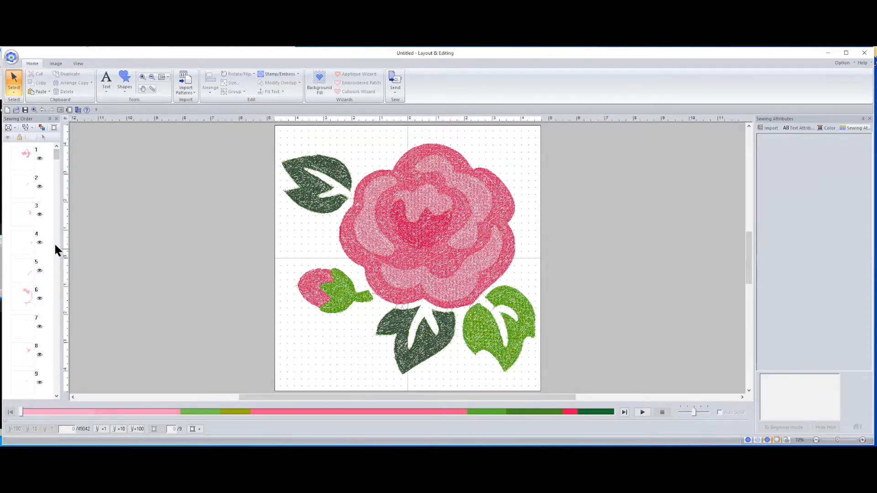
Step: Look through the line stitch types offered for the rose's dark pink group without applying any
click(345, 243)
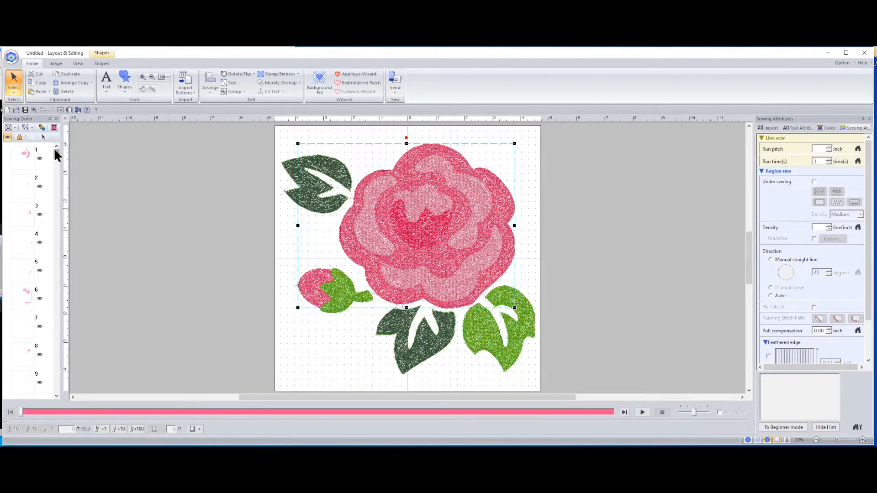
drag(54, 152, 70, 139)
click(97, 63)
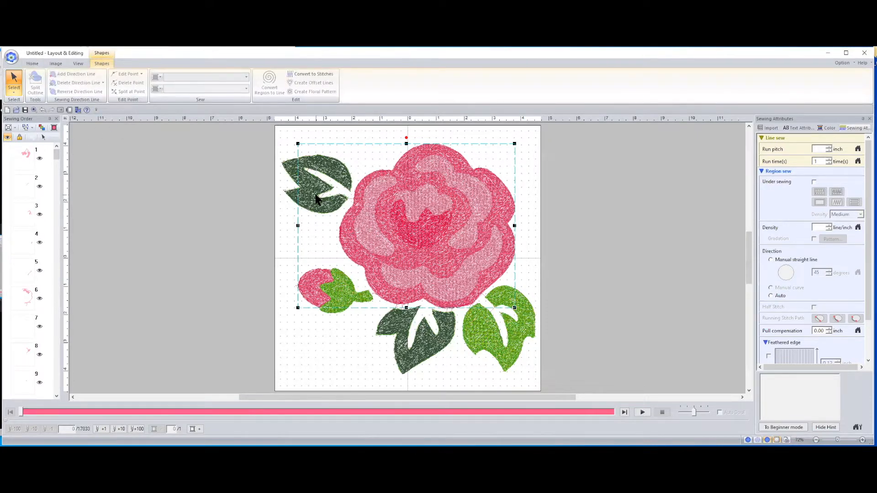
right_click(354, 221)
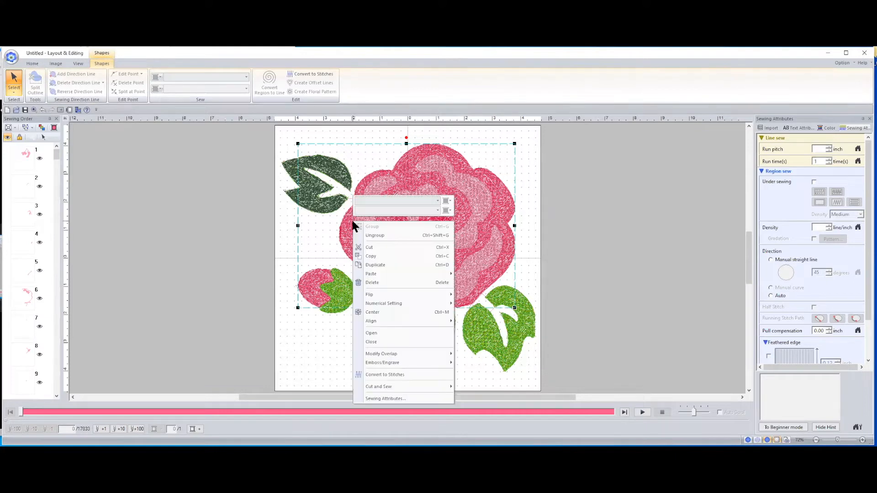
click(378, 202)
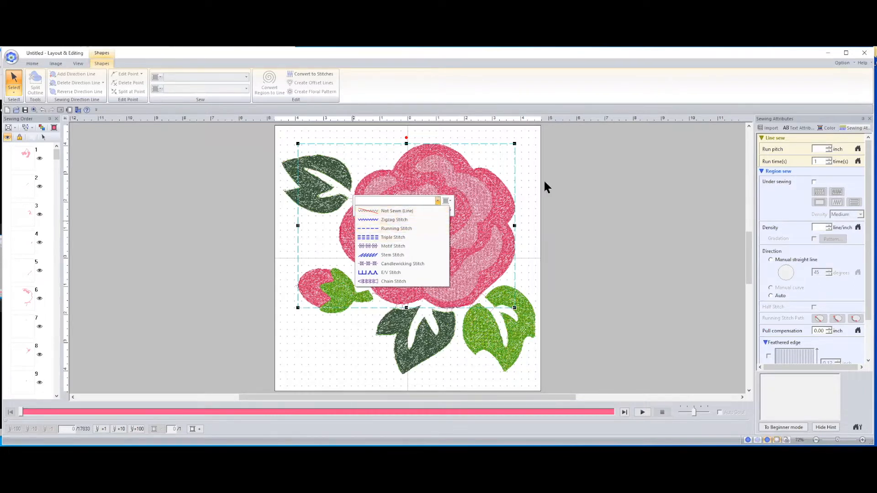
click(571, 179)
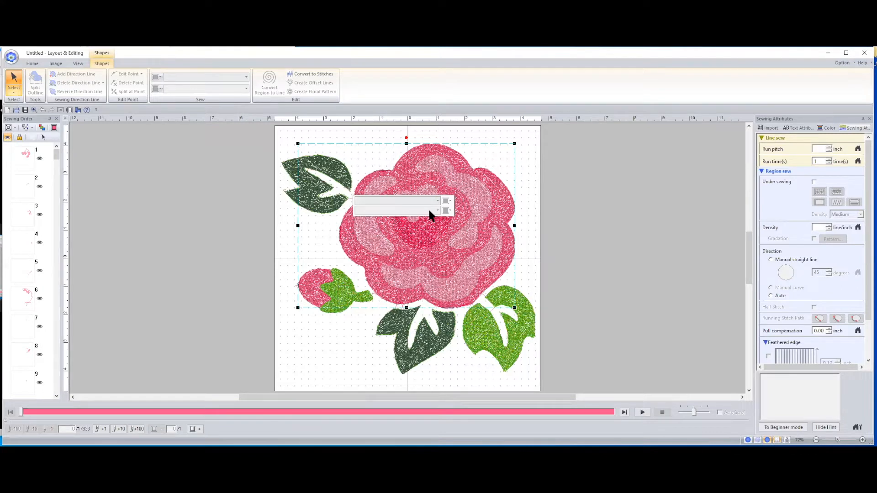
click(101, 214)
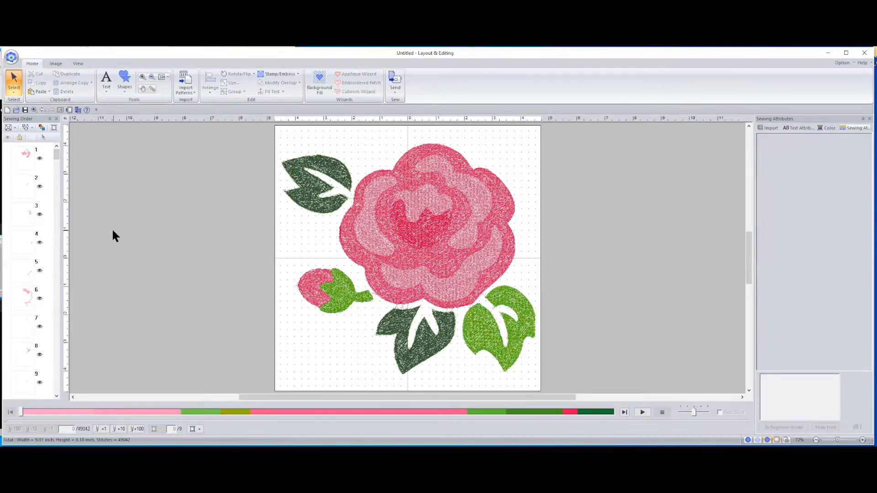
Step: Select the green leaf group and examine its individual objects in the sewing order
drag(56, 152, 79, 123)
drag(57, 151, 64, 224)
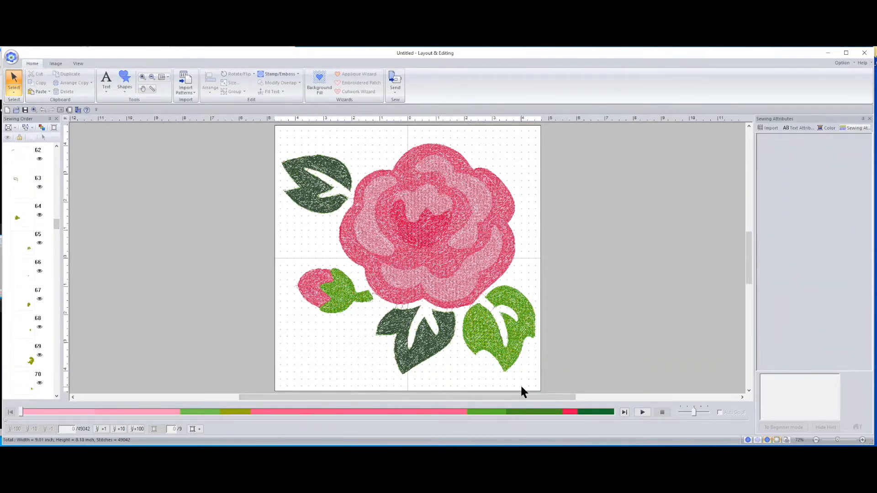
click(483, 336)
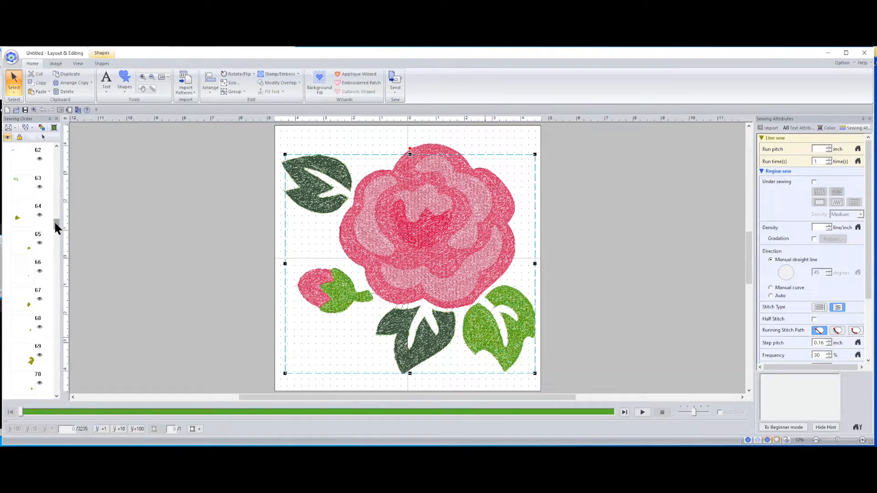
drag(56, 225, 67, 333)
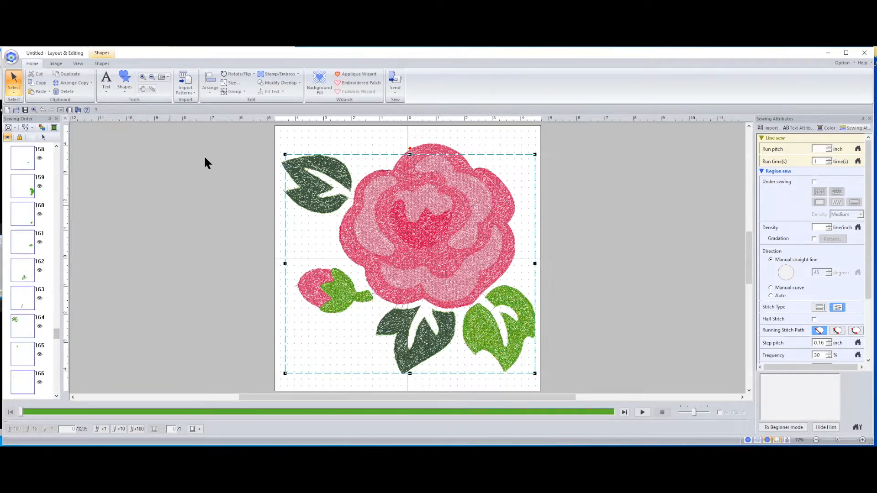
Step: Check the commands available for the green leaf group without applying any, and leave nothing selected
right_click(497, 344)
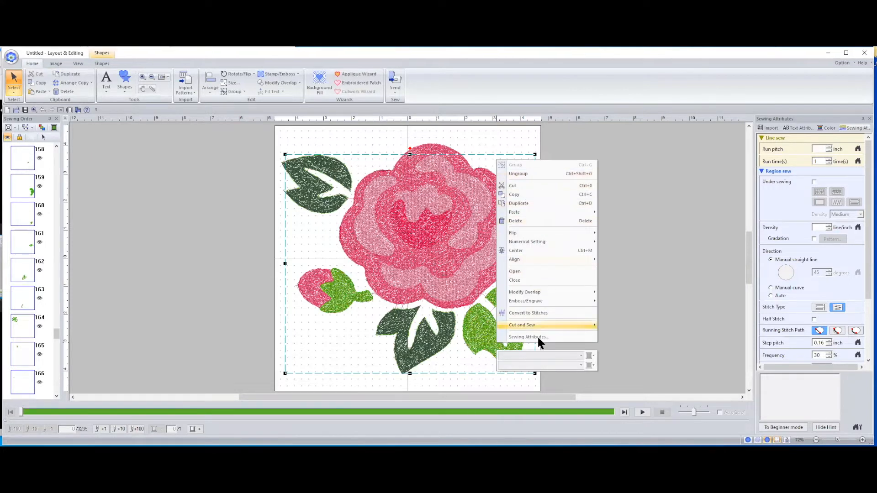
click(544, 365)
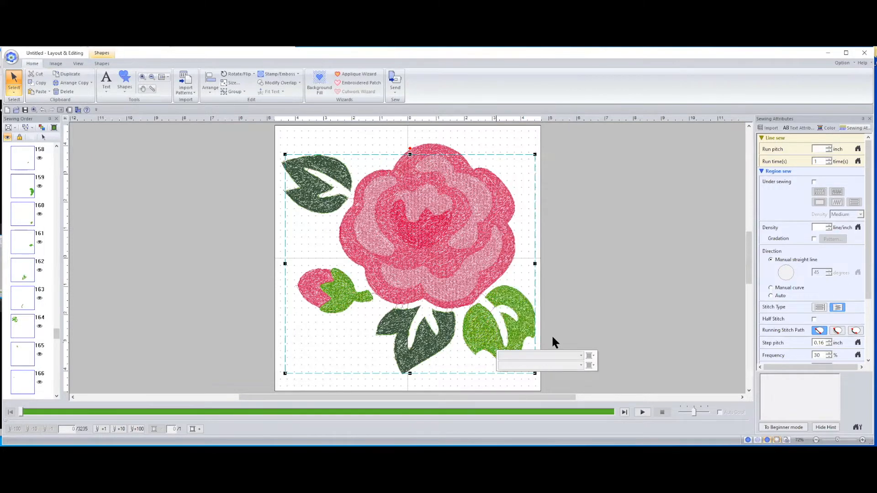
click(578, 236)
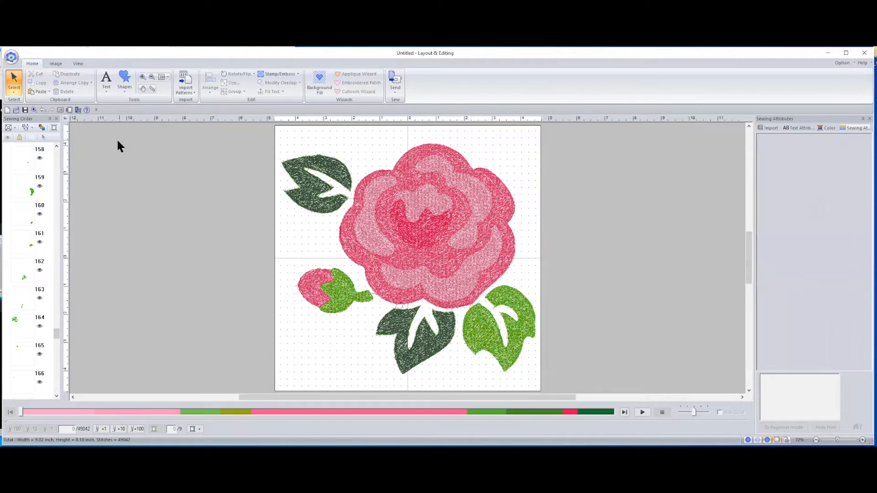
Step: Start a new blank design, discarding the unsaved changes to the rose
click(51, 64)
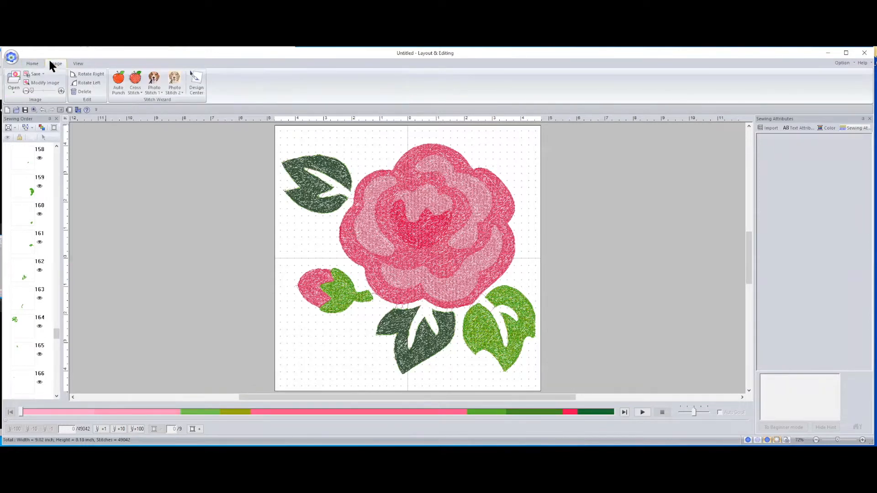
click(7, 110)
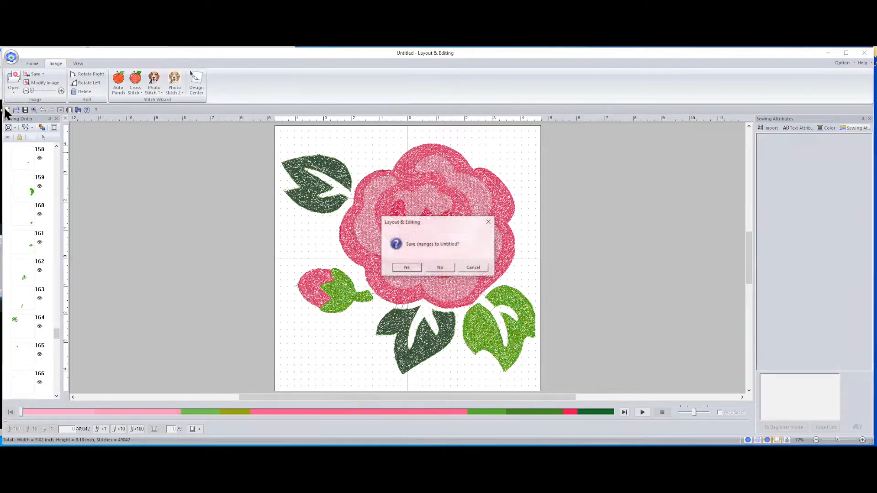
click(440, 269)
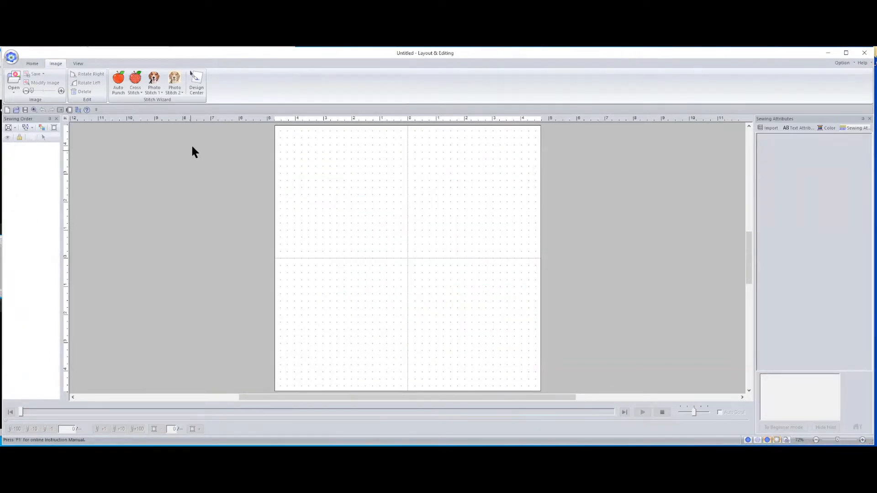
Step: Start Photo Stitch 1 in Color with the bitmap image "girl" from the Photo Stitch folder
click(153, 86)
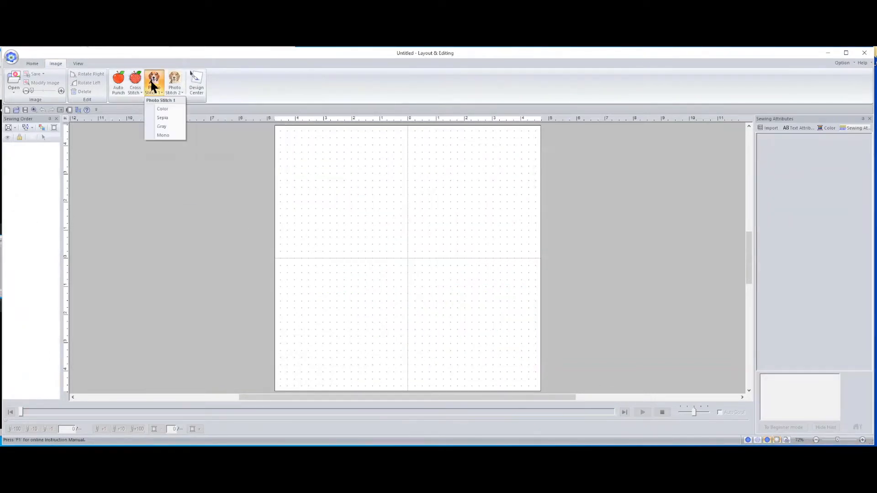
click(167, 110)
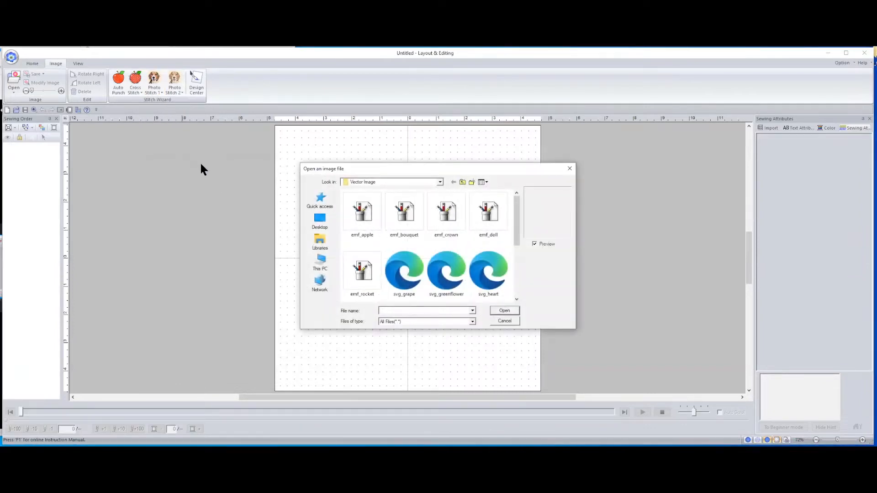
click(441, 183)
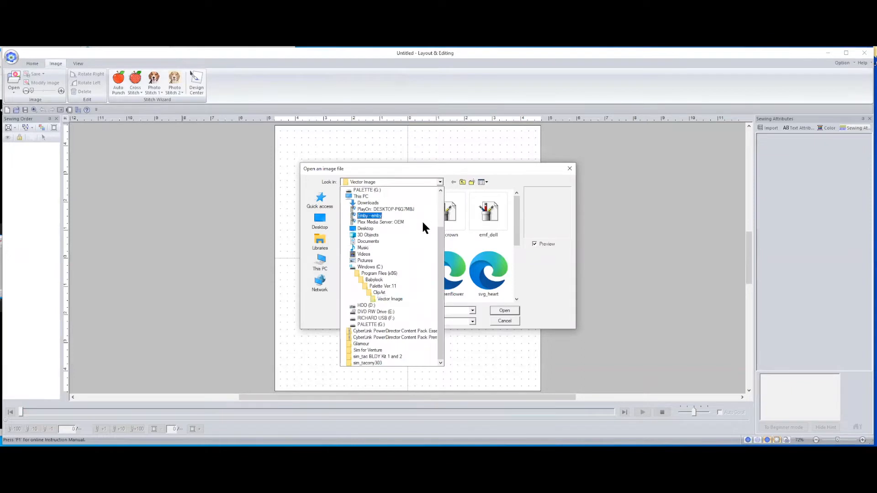
click(411, 271)
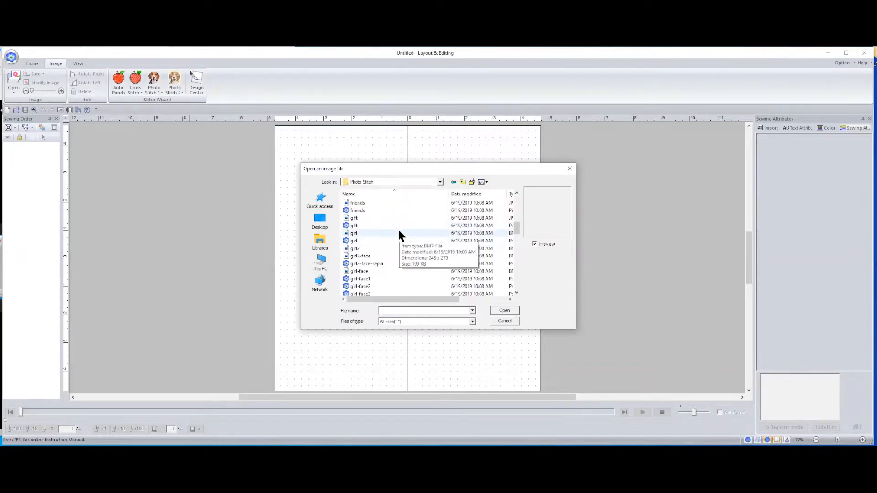
click(399, 231)
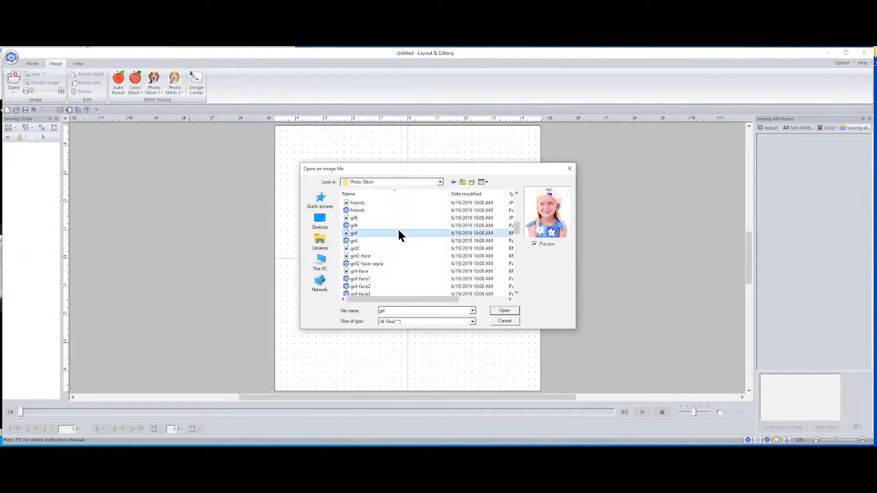
double_click(399, 232)
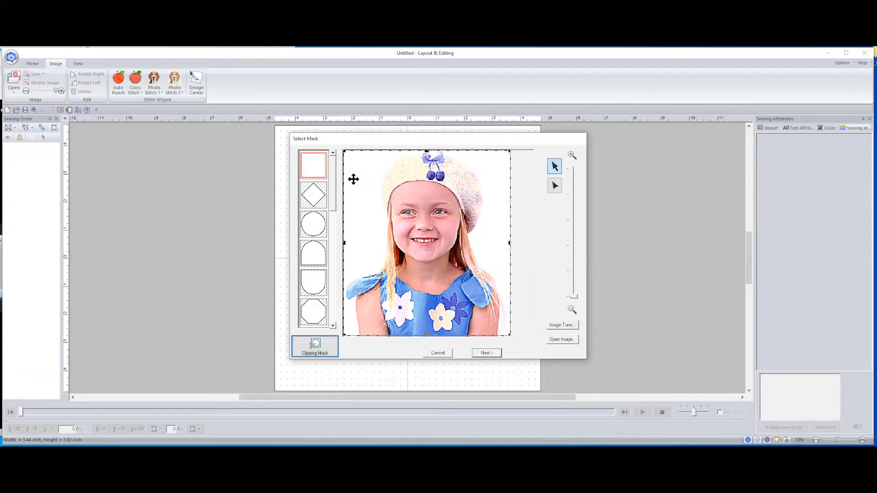
Step: Mask the girl's photo with the arch shape, round at the top, and fit it to the page before continuing to the stitch parameters
click(303, 252)
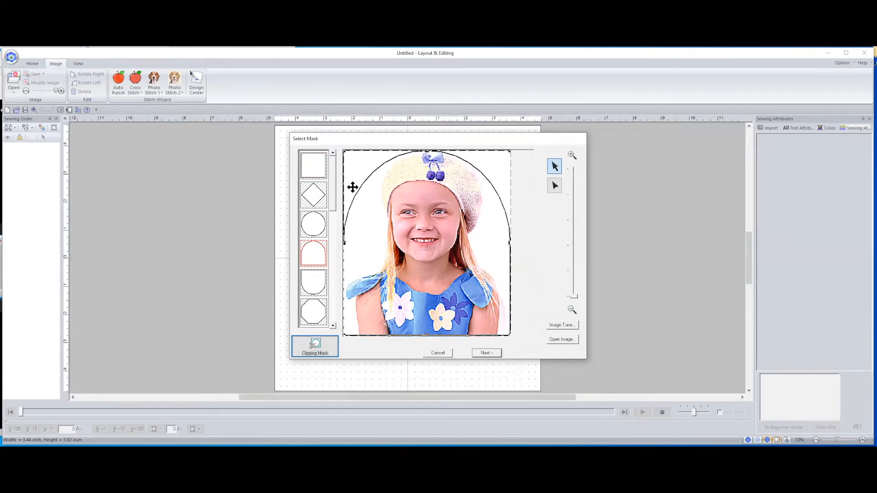
click(486, 352)
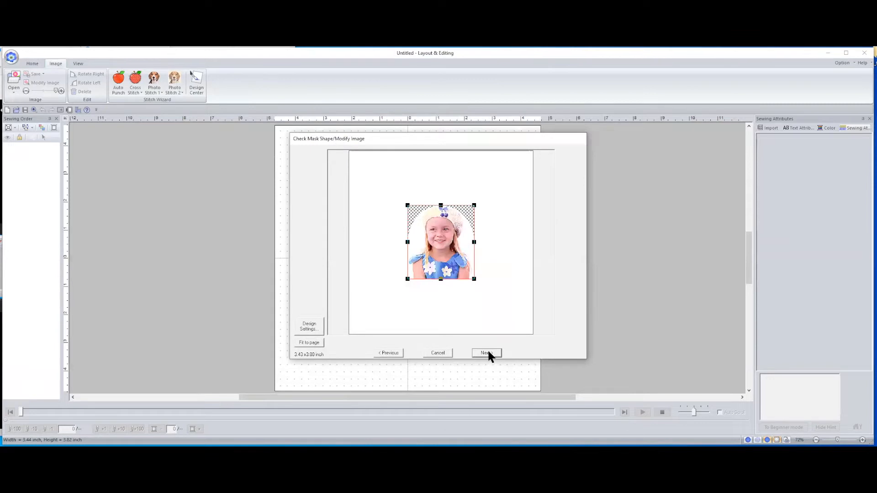
click(317, 344)
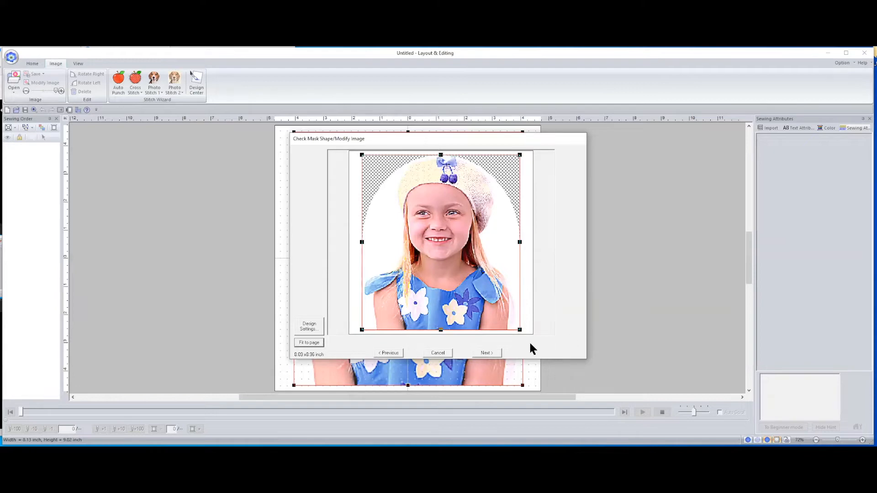
click(486, 353)
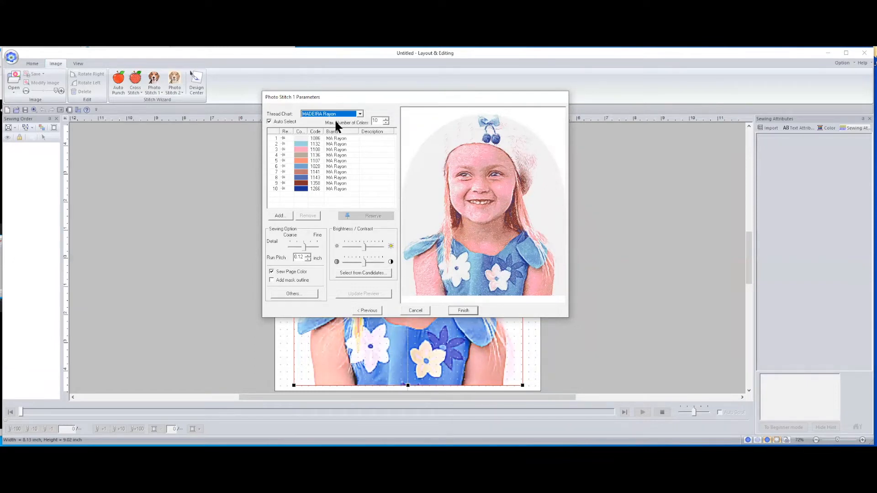
Step: Preview the girl's photo stitch with a maximum of 15 colors and with 20 colors
click(386, 118)
click(371, 294)
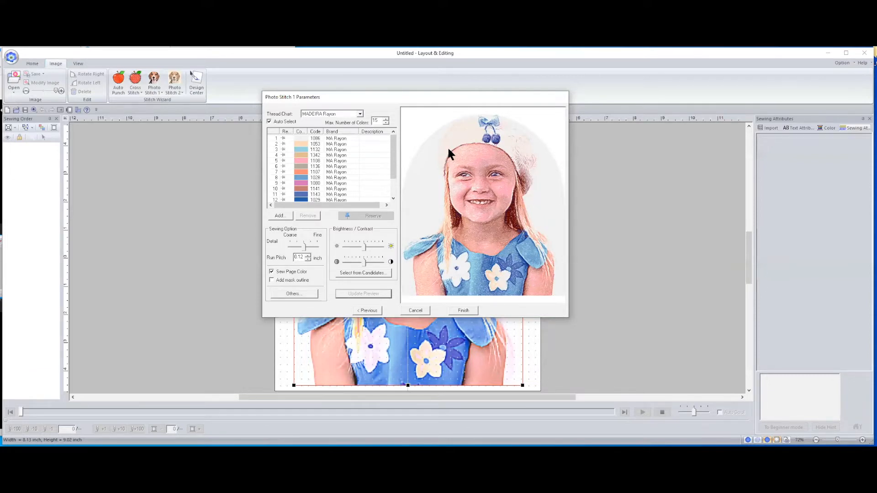
click(386, 119)
click(386, 119)
click(356, 294)
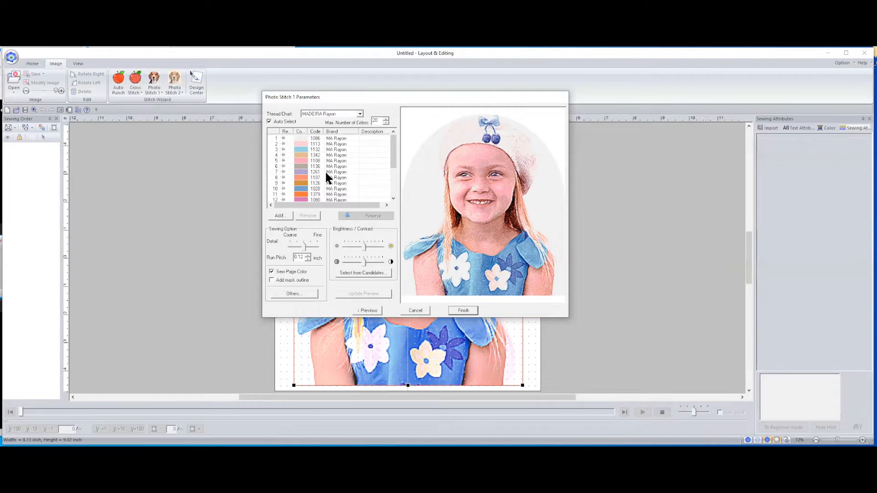
Step: Preview the photo stitch with the maximum number of colors reduced to 18, 15 and 12
click(385, 120)
click(371, 292)
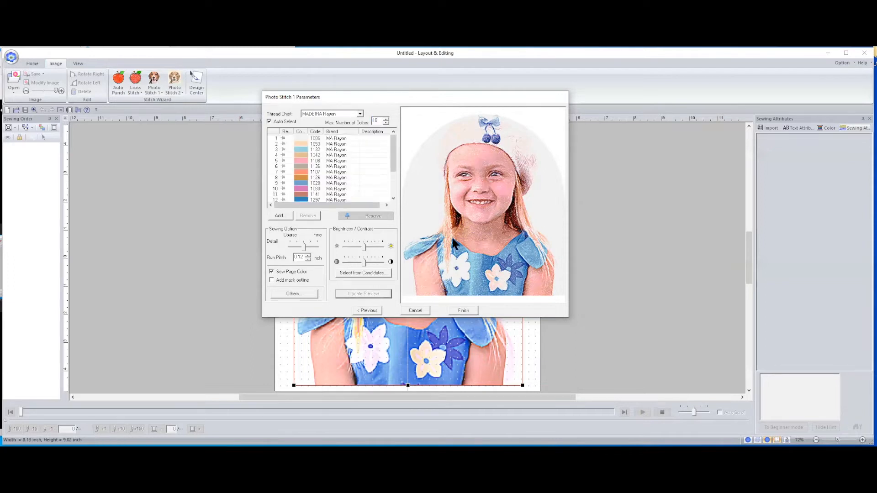
click(385, 120)
click(363, 294)
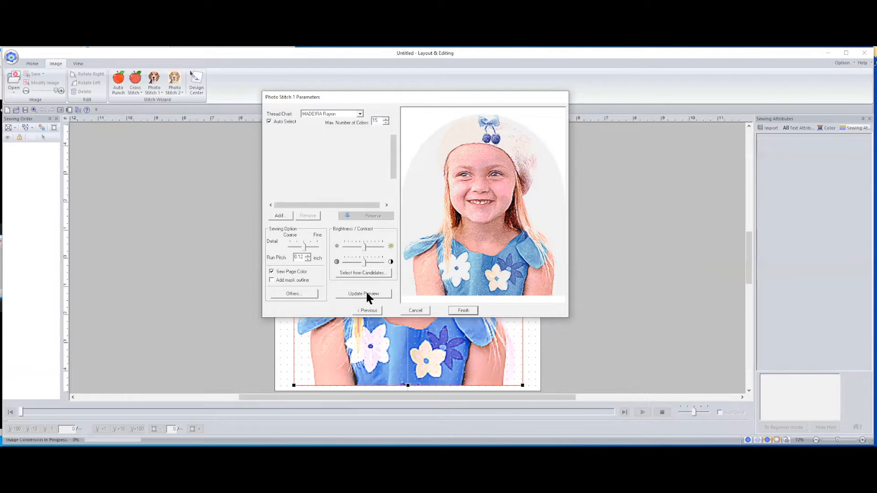
click(386, 121)
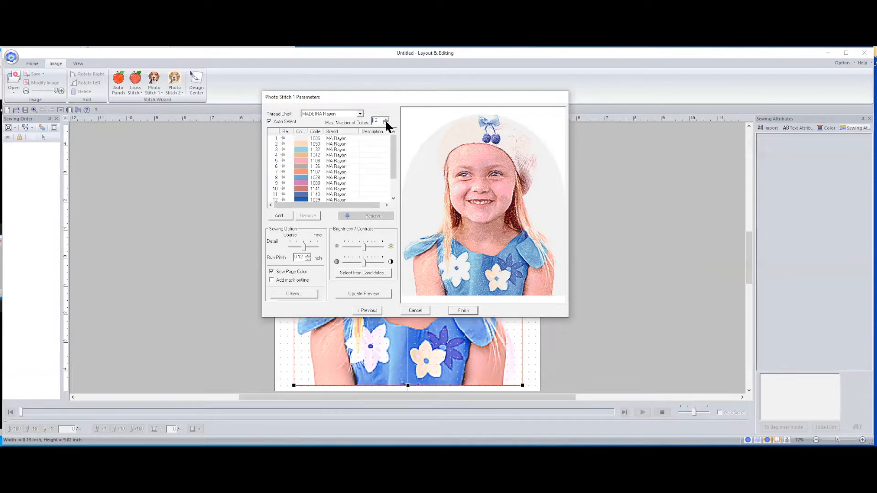
click(372, 295)
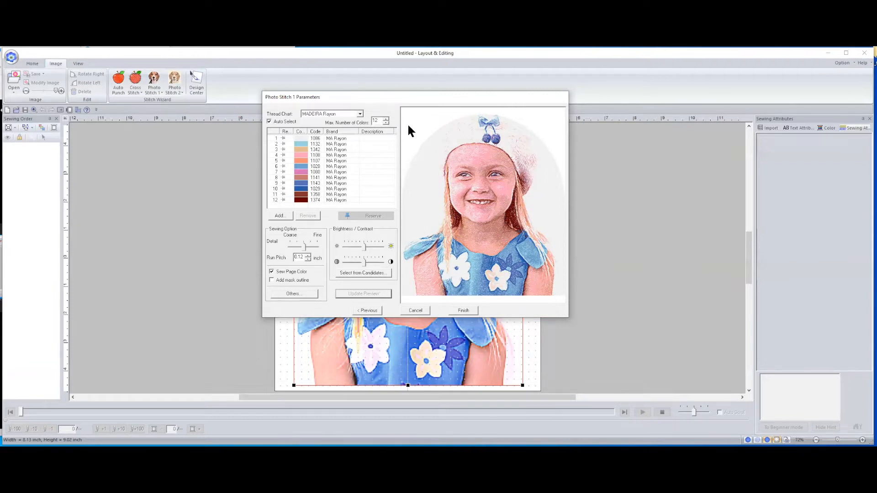
Step: Compare the portrait's preview at a maximum of 10 colors with the one at 12 colors
click(386, 123)
click(386, 122)
click(346, 294)
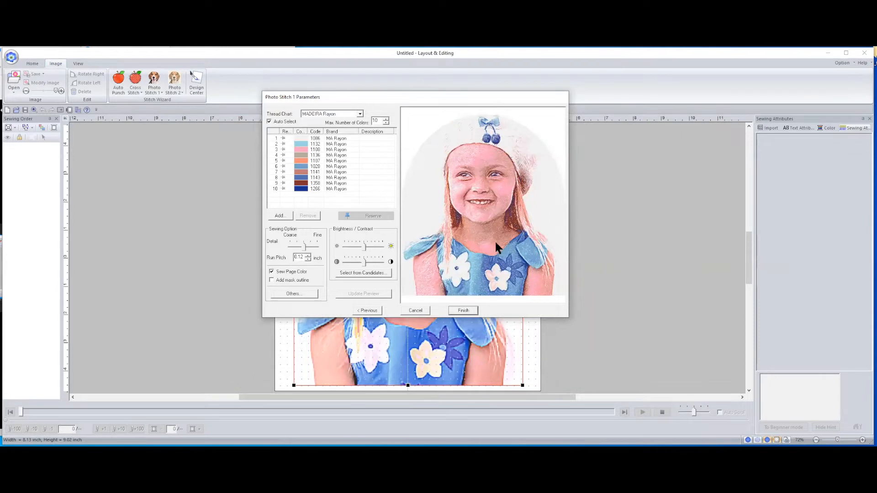
click(386, 118)
click(375, 294)
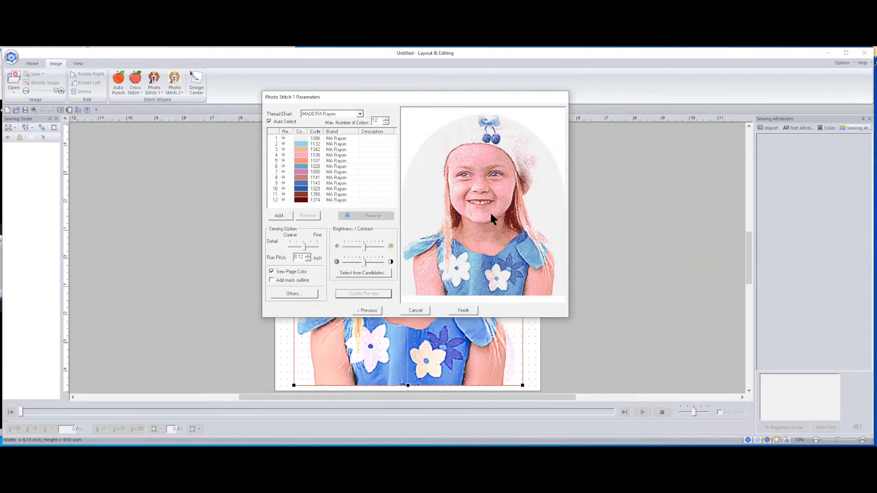
Step: Preview the portrait with a maximum of 13 colors and with 14 colors
click(387, 118)
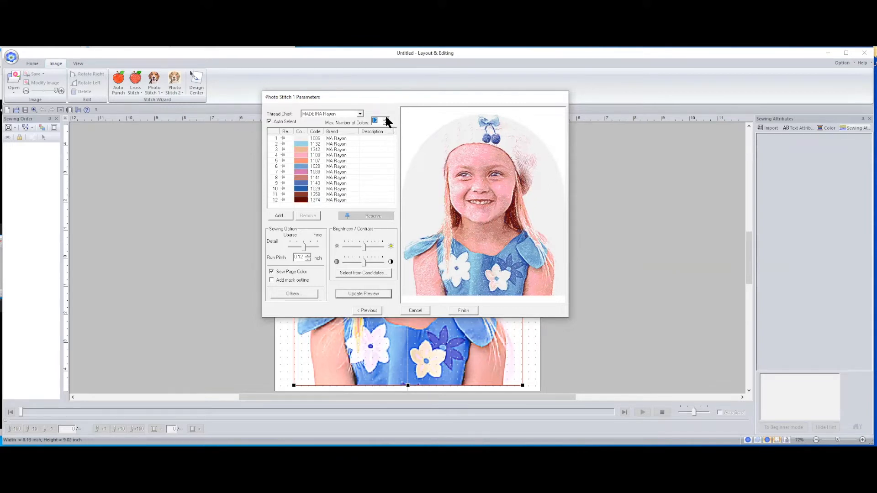
click(364, 293)
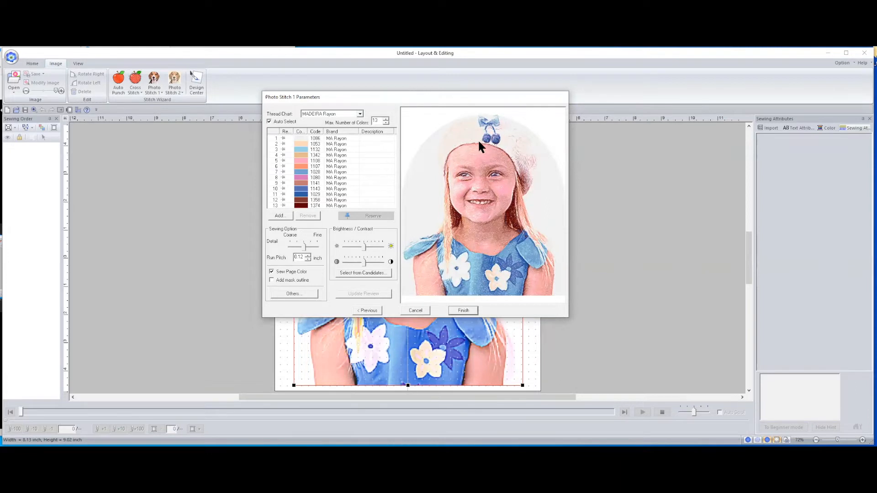
click(386, 118)
click(369, 293)
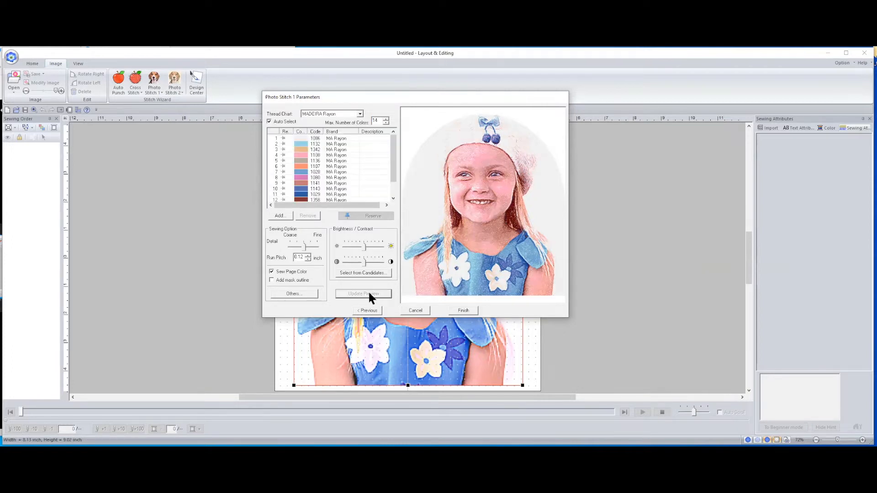
Step: Set the maximum number of colors to 13 and generate the girl's photo stitch design
click(386, 120)
click(386, 123)
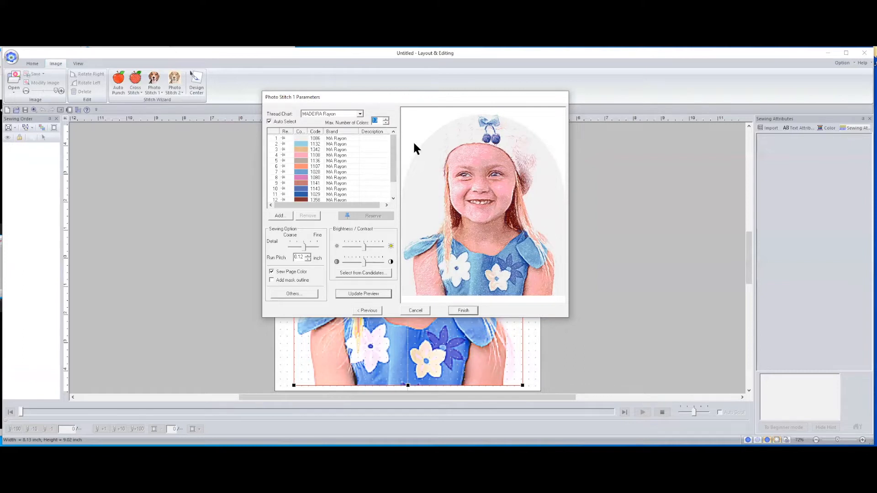
click(463, 310)
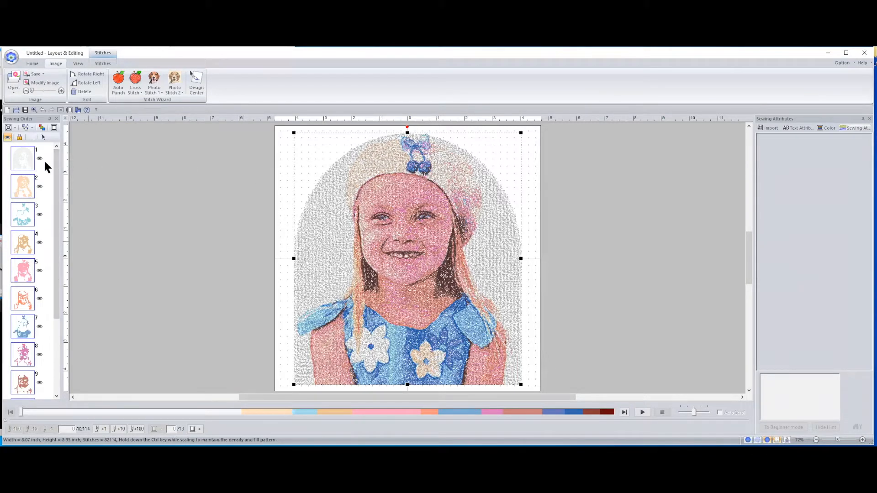
Step: Look through all the thread colors of the girl's portrait in the sewing order
drag(54, 151, 55, 245)
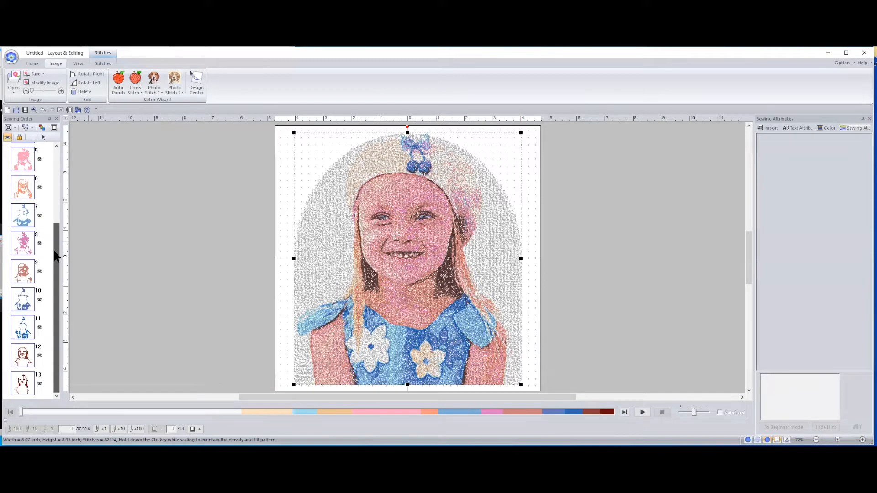
drag(57, 225, 67, 139)
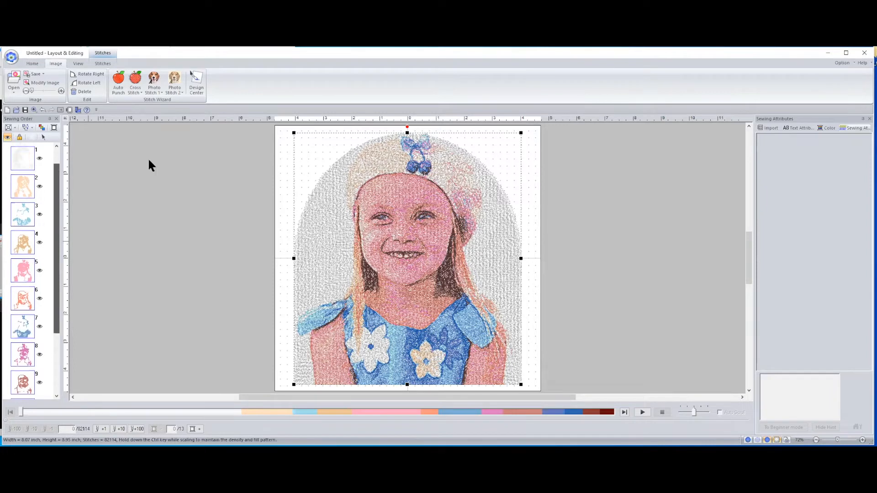
Step: Move the whole portrait partly off the page, undo the move, and leave nothing selected
drag(315, 217, 379, 264)
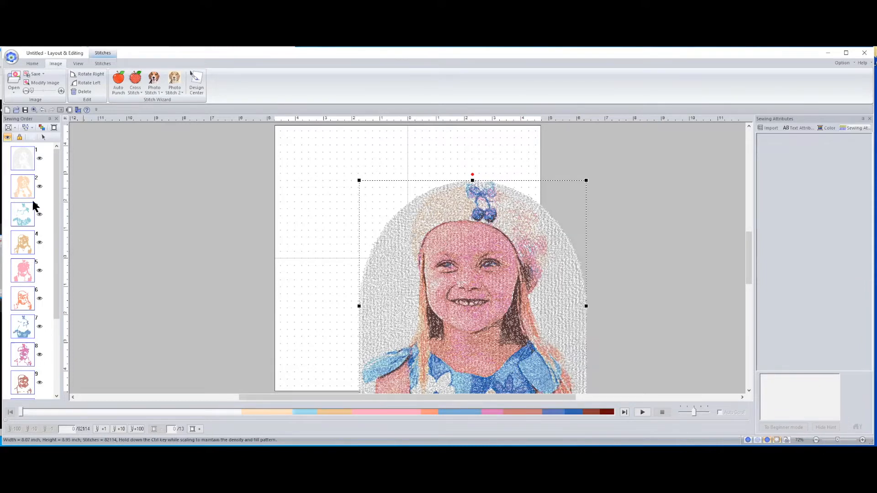
click(139, 171)
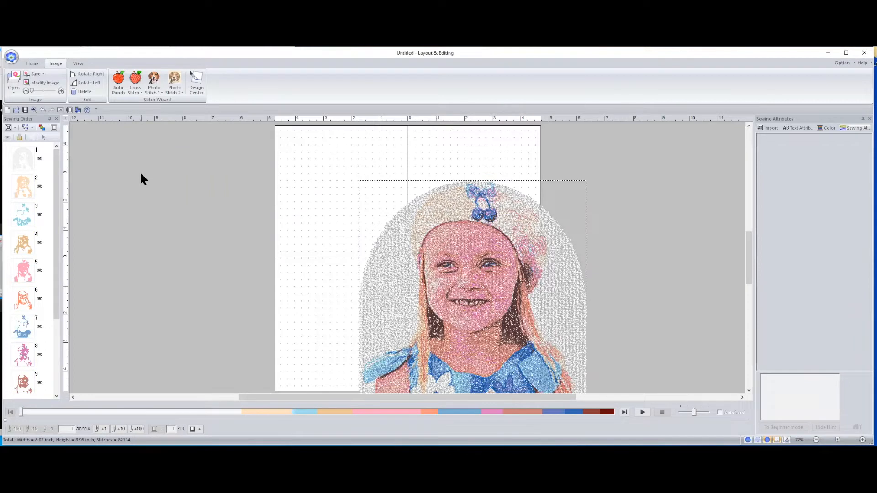
click(42, 110)
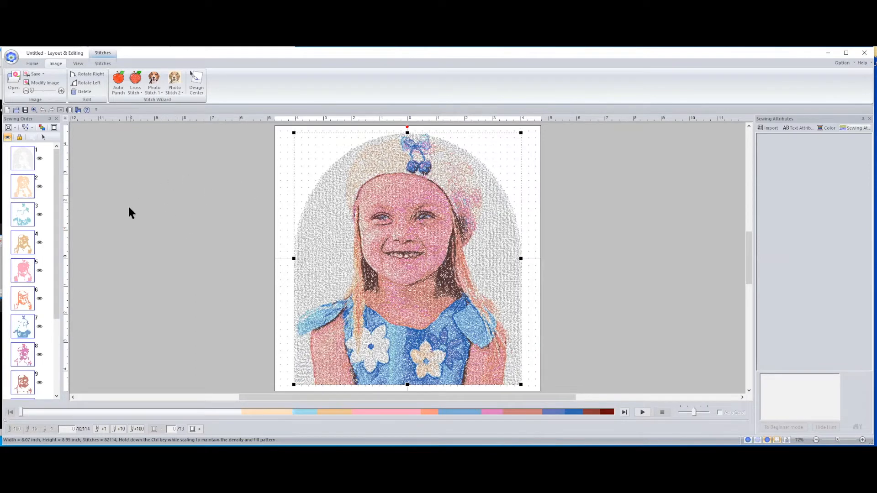
click(208, 196)
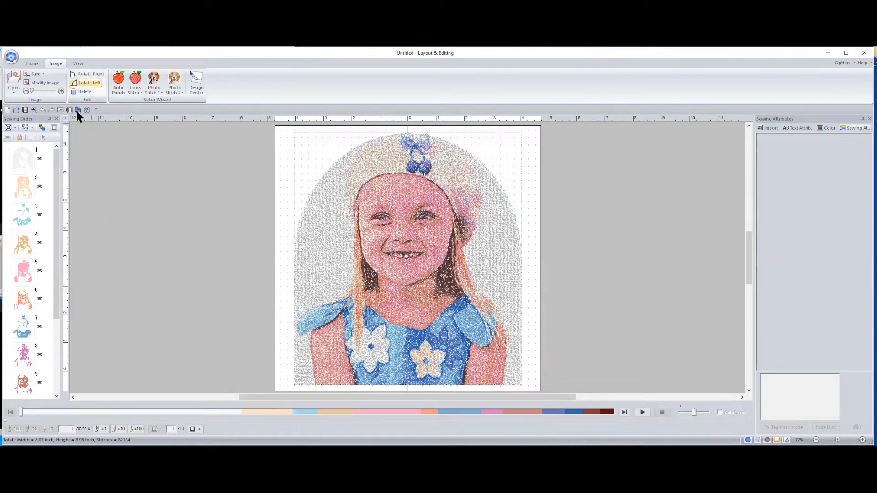
click(23, 157)
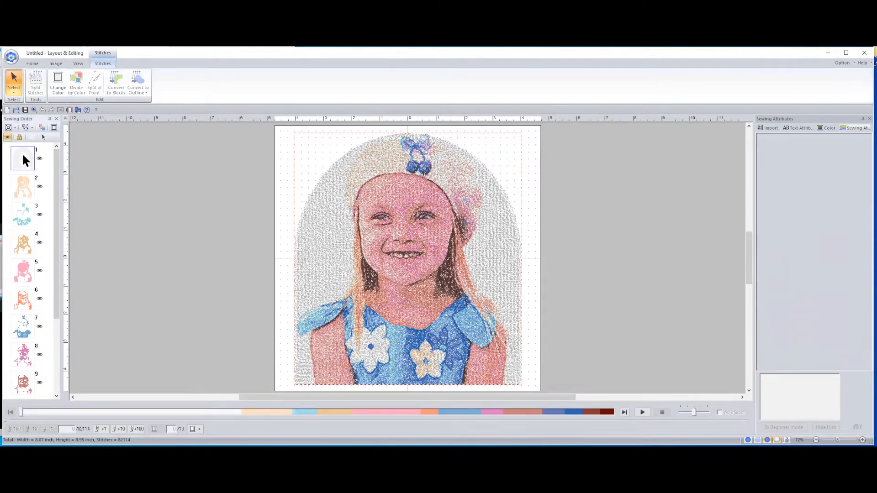
key(ctrl+a)
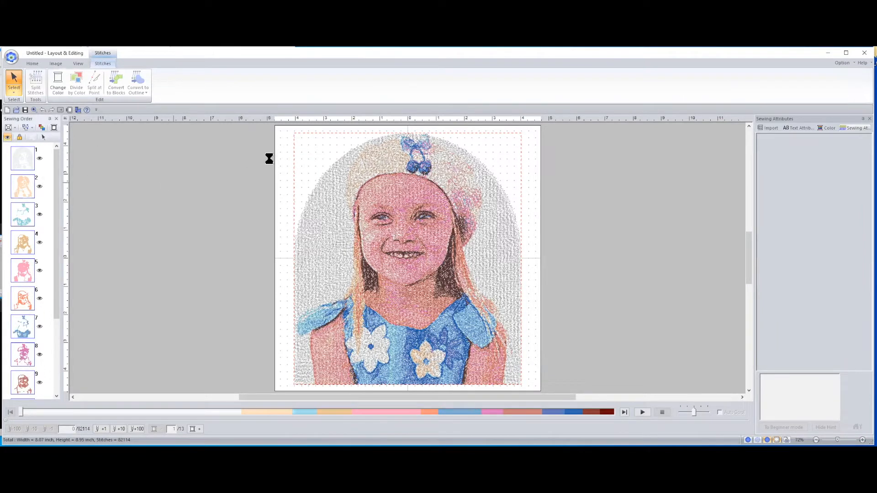
click(193, 192)
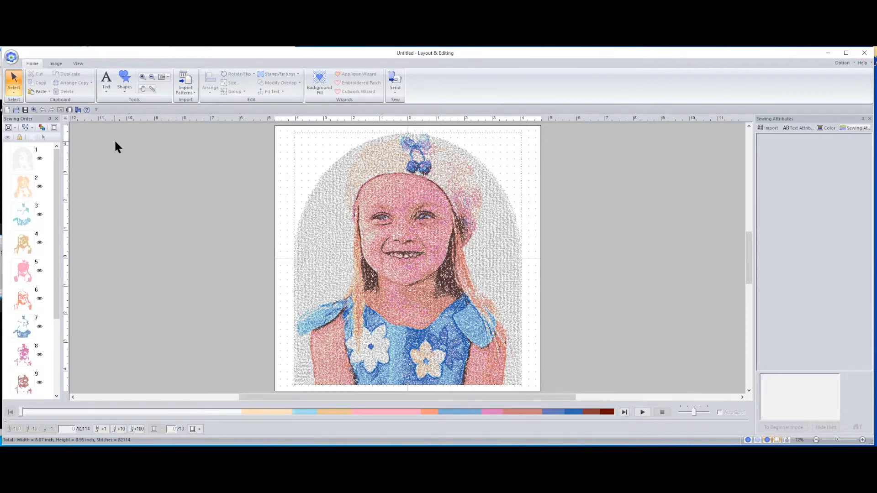
Step: Select the whole portrait, divide its stitches by color, and leave nothing selected
drag(286, 124, 546, 426)
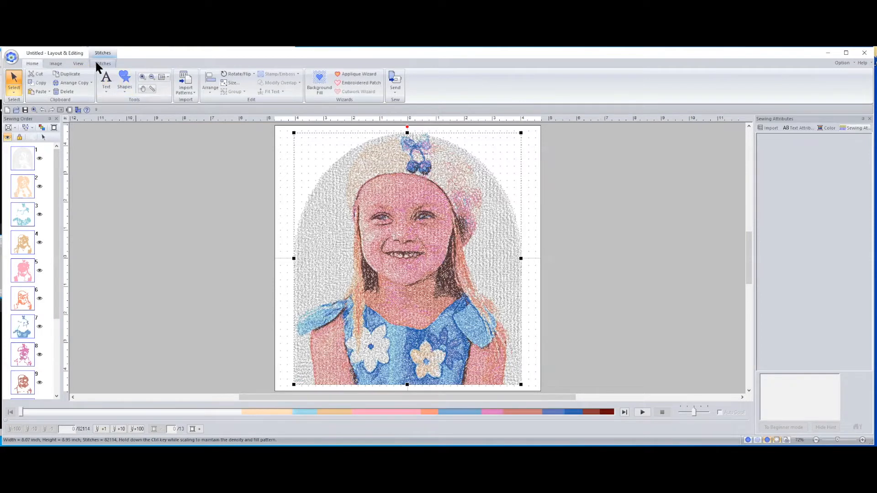
click(98, 66)
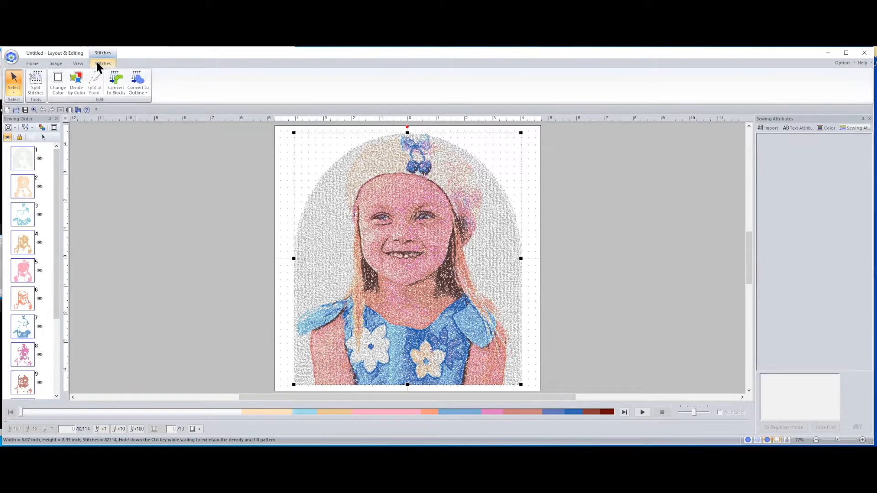
click(77, 85)
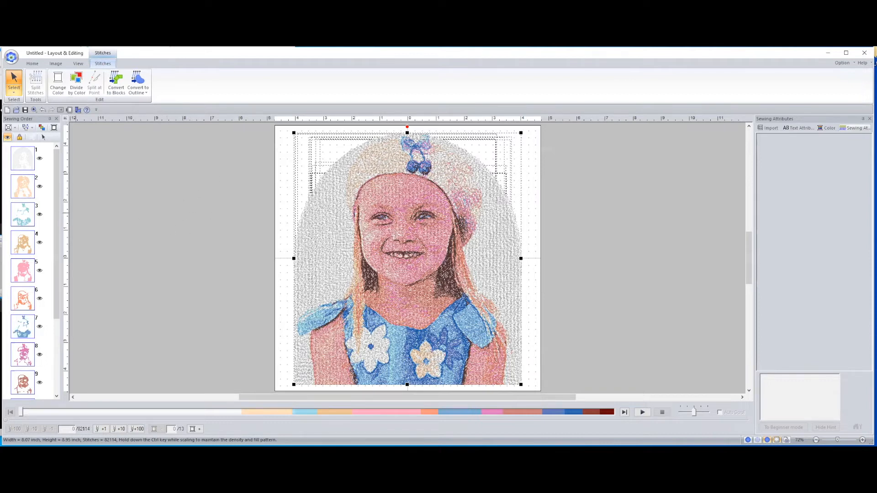
click(130, 185)
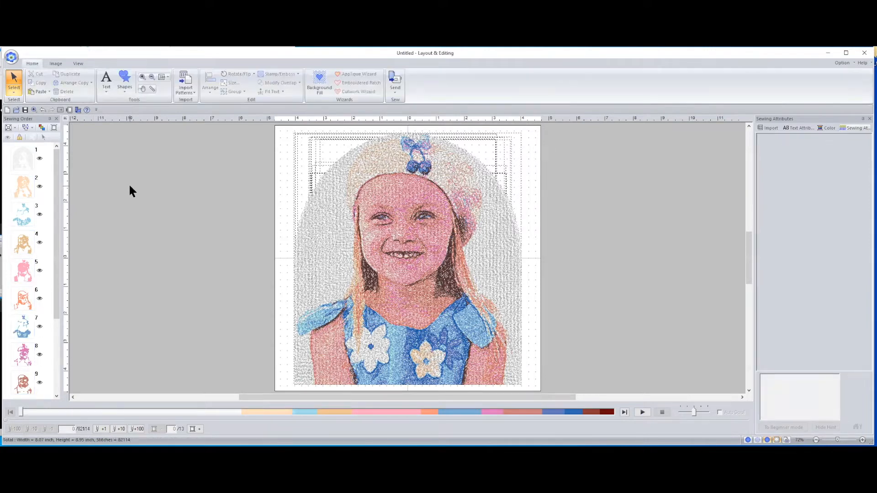
Step: Remove the light gray background stitches, the first color in the sewing order
click(24, 160)
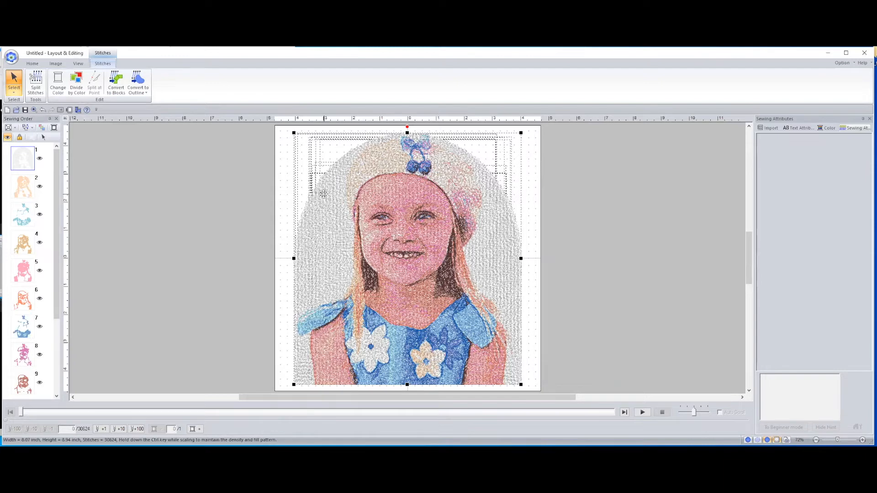
right_click(324, 195)
click(333, 199)
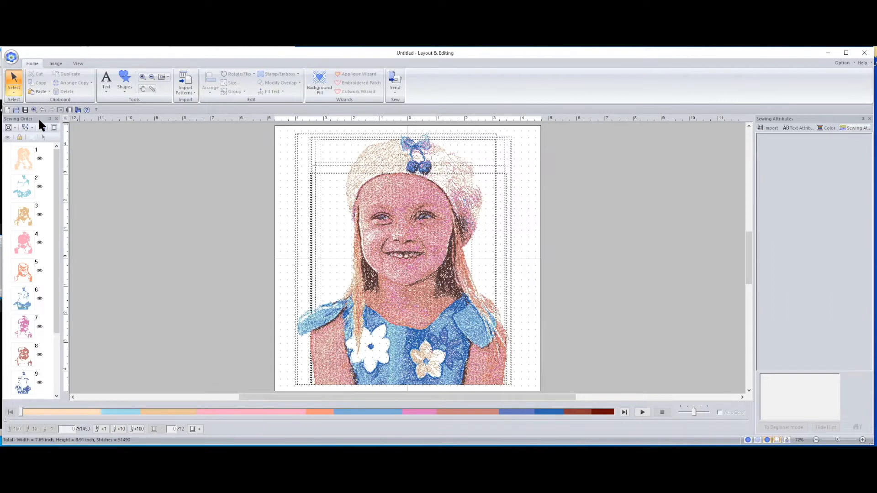
Step: Start a new design without saving the current one and open the girl image from the Photo Stitch folder in Photo Stitch 1 Sepia
click(8, 109)
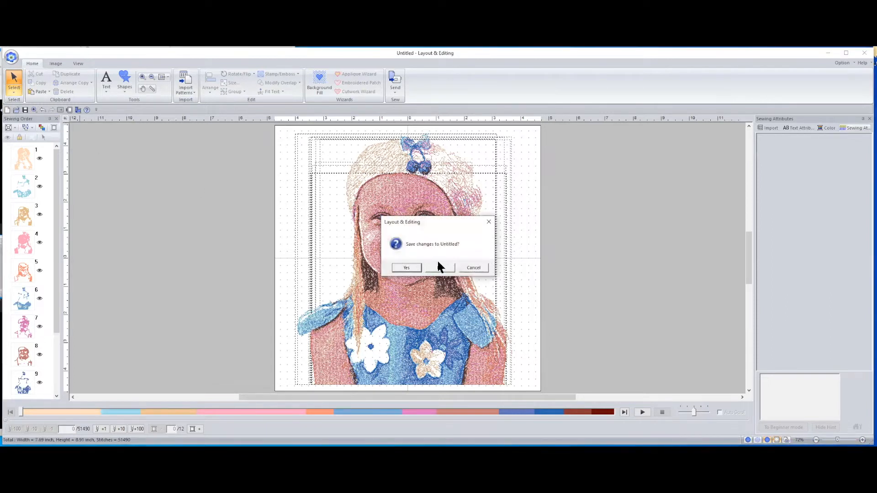
click(440, 267)
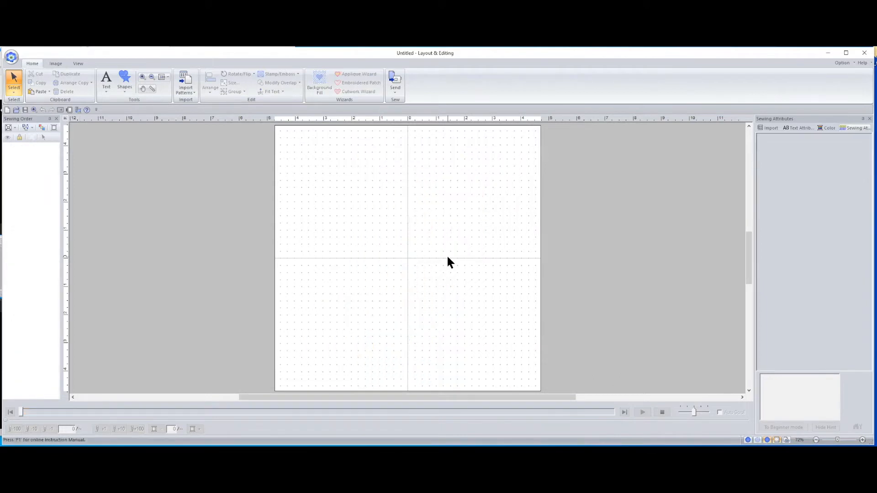
click(54, 62)
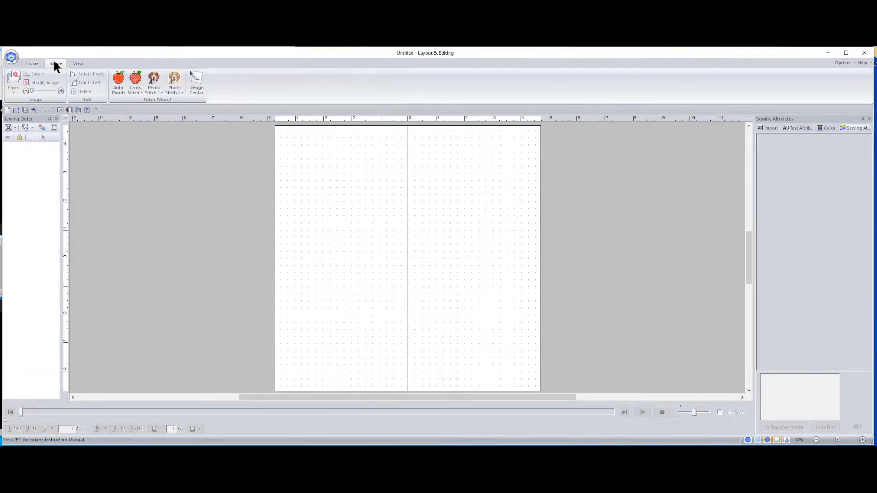
click(154, 82)
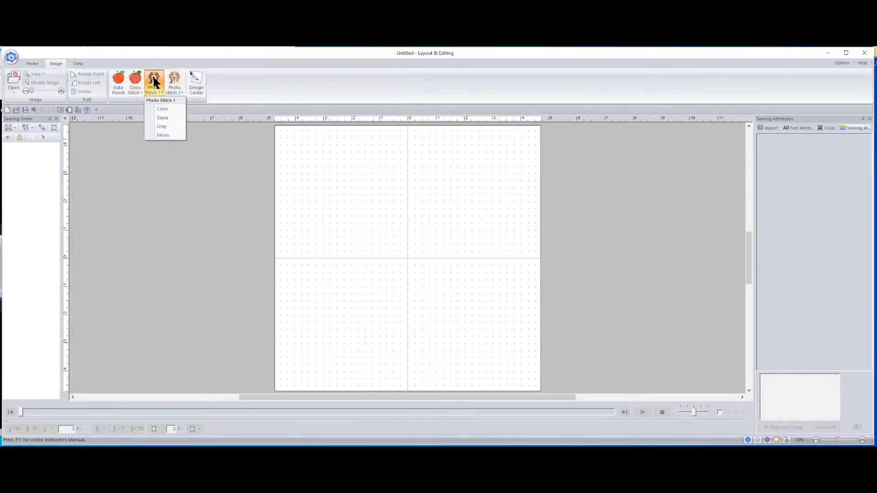
click(166, 118)
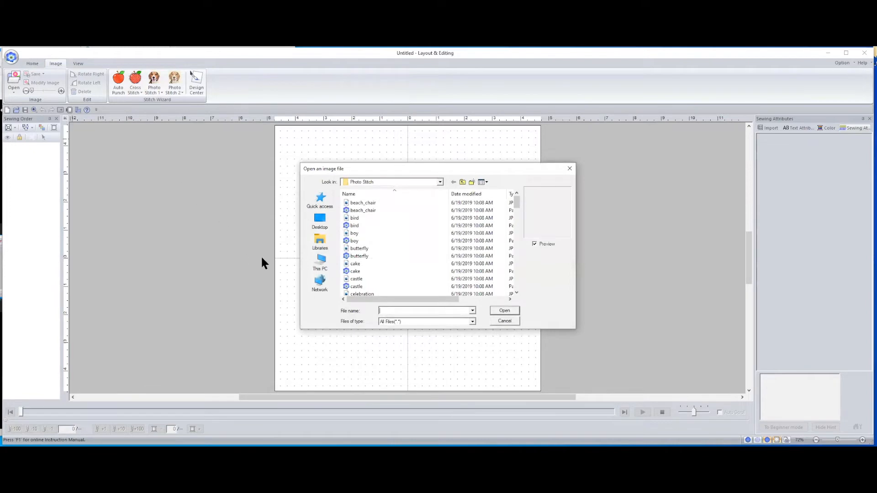
drag(516, 200, 520, 226)
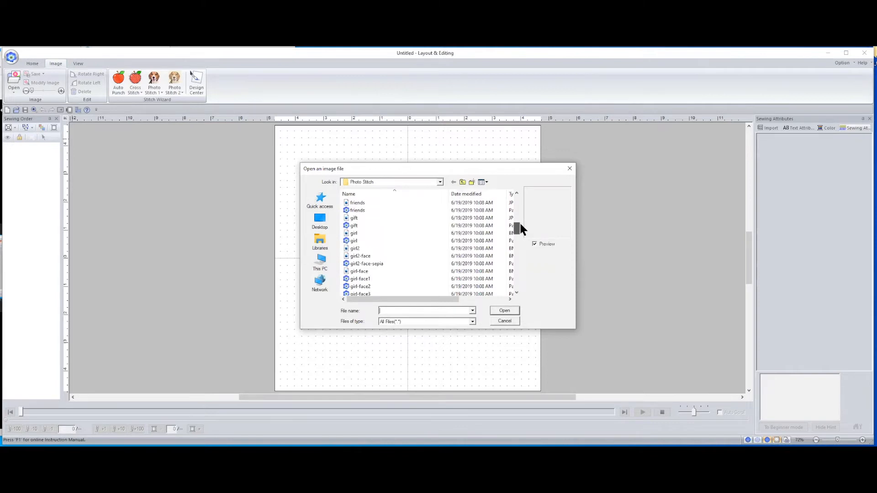
click(366, 232)
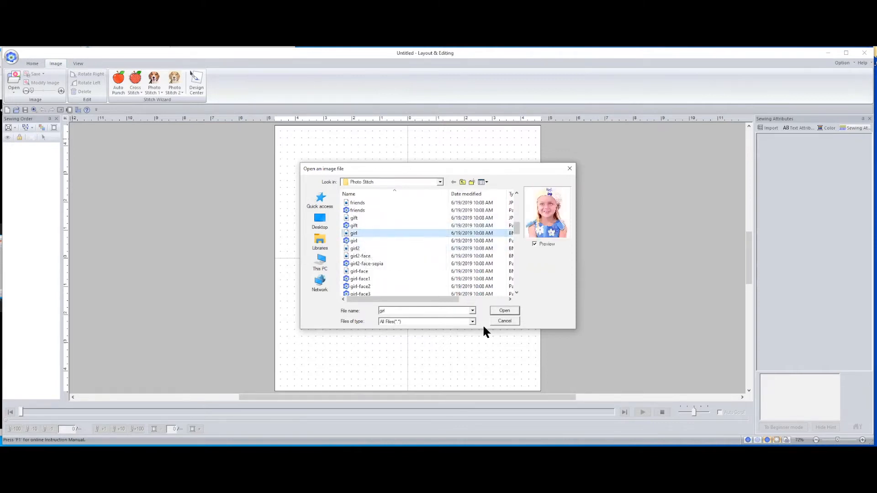
click(504, 310)
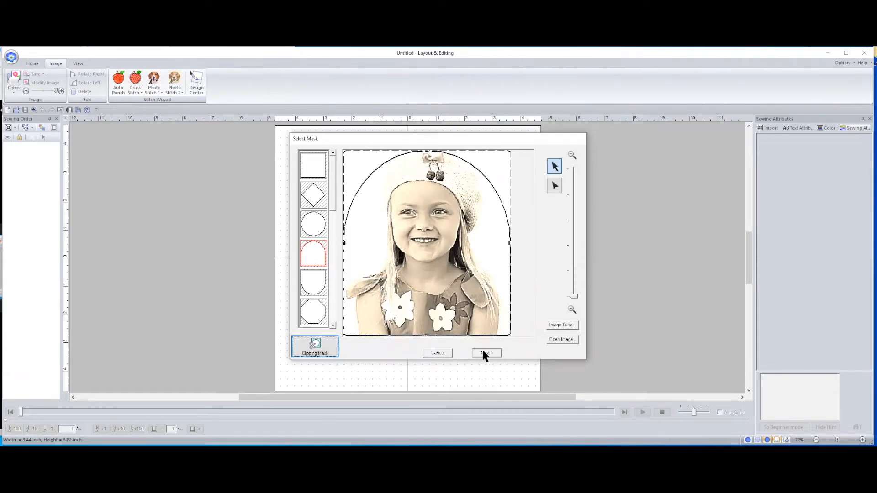
Step: Apply the arch mask over the whole sepia photo, fit it to the page, and continue to the Photo Stitch 1 parameters
drag(334, 193, 351, 146)
click(487, 352)
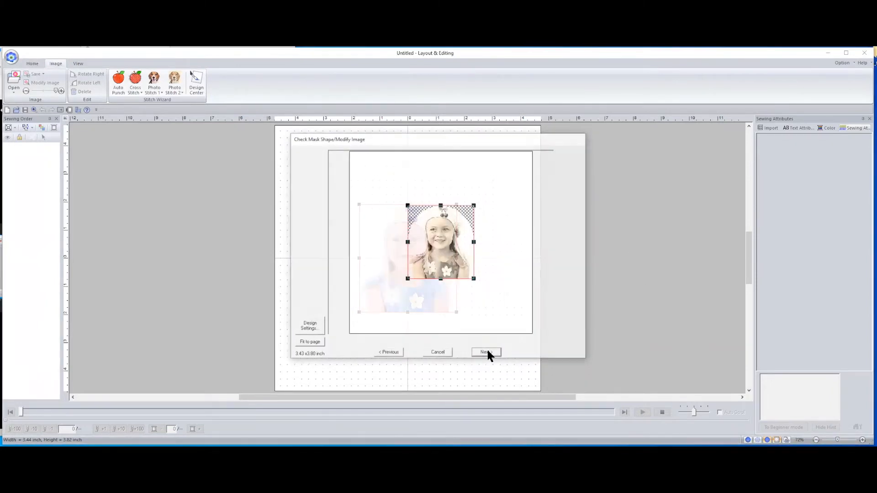
click(317, 343)
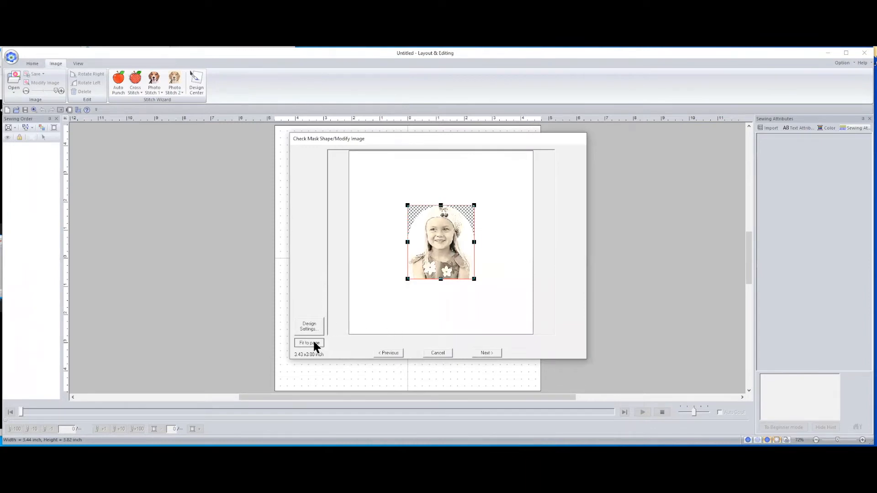
click(486, 353)
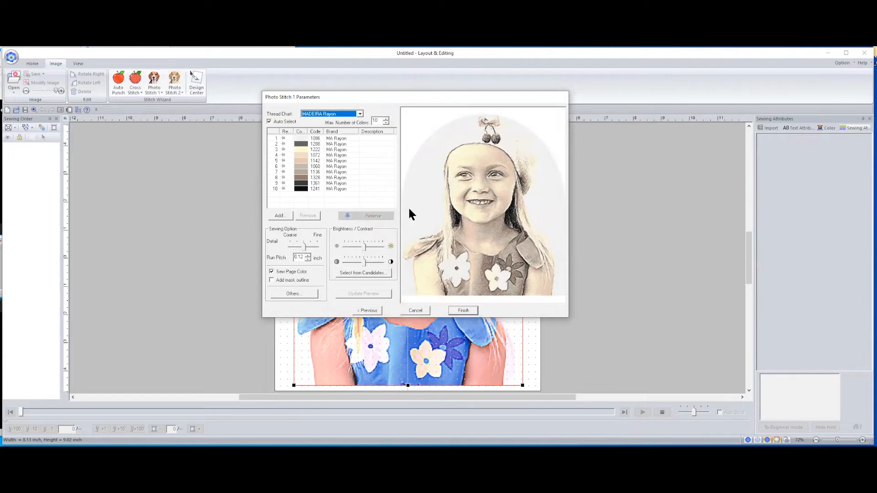
Step: Go back to the mask selection and replace the arch with the rectangular mask
click(374, 309)
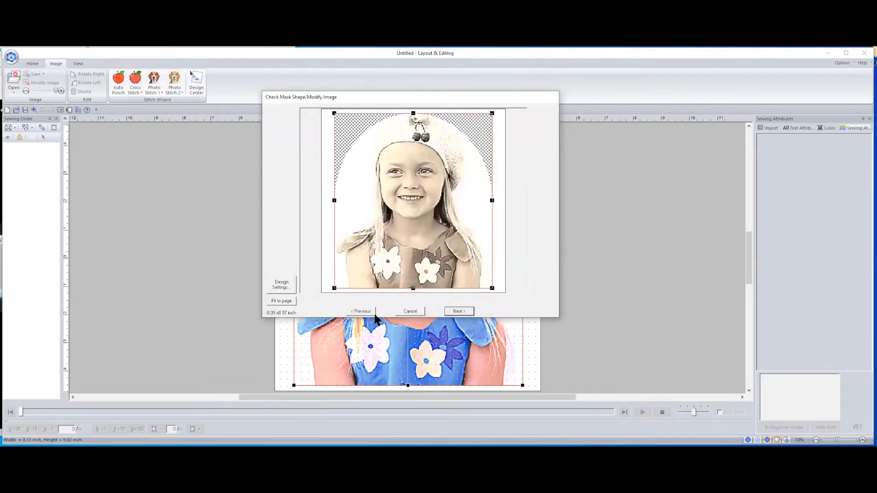
click(363, 310)
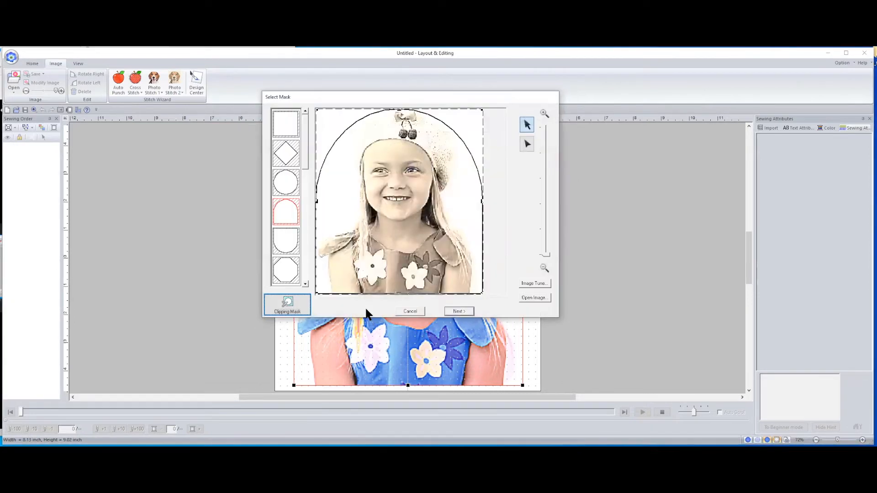
click(286, 126)
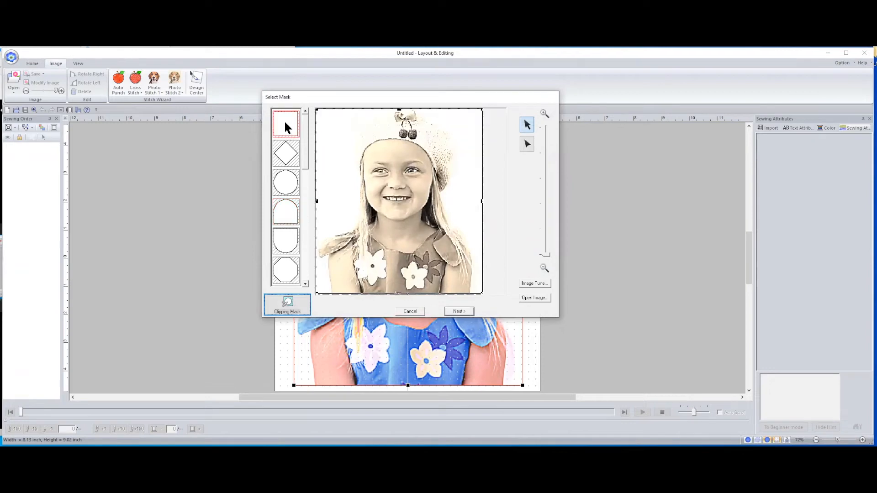
Step: View the Image Tune sharpness, brightness, contrast and color adjustments for the sepia photo and leave without applying any
click(527, 143)
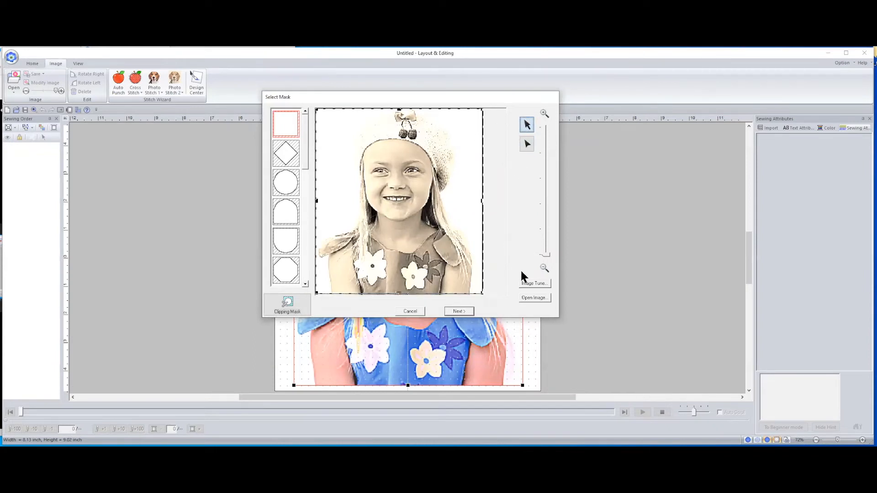
click(529, 283)
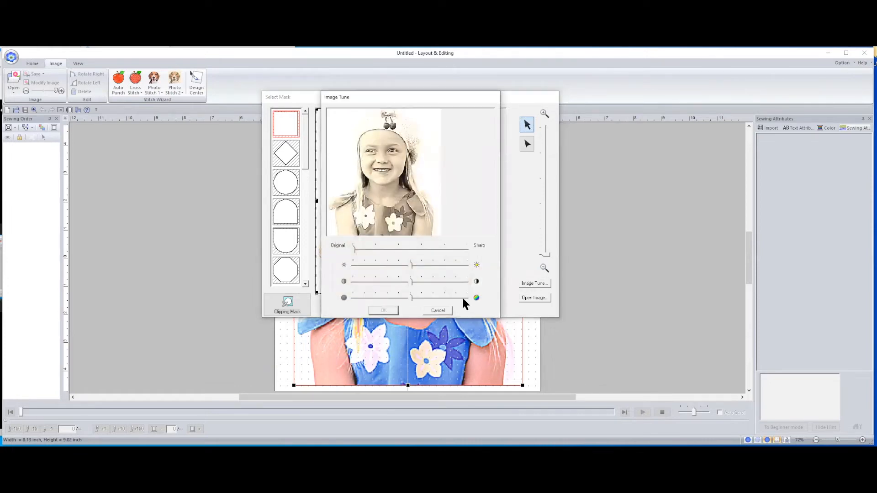
click(446, 311)
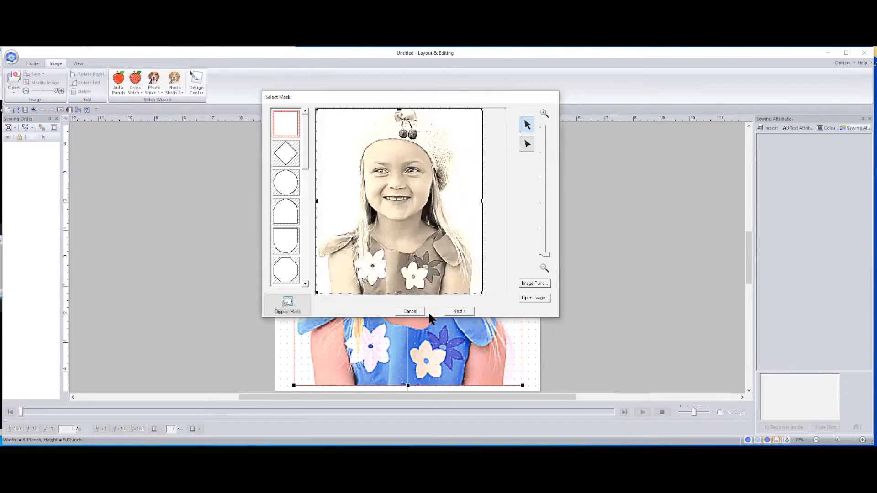
Step: Try to mark the lower center of the dress for inclusion in the clipping mask, pick the eraser, and discard the mask edits
click(287, 311)
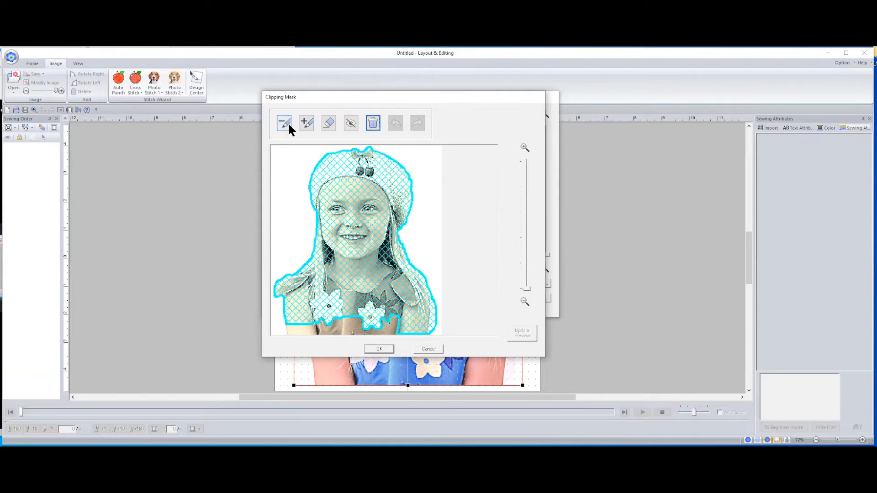
click(306, 122)
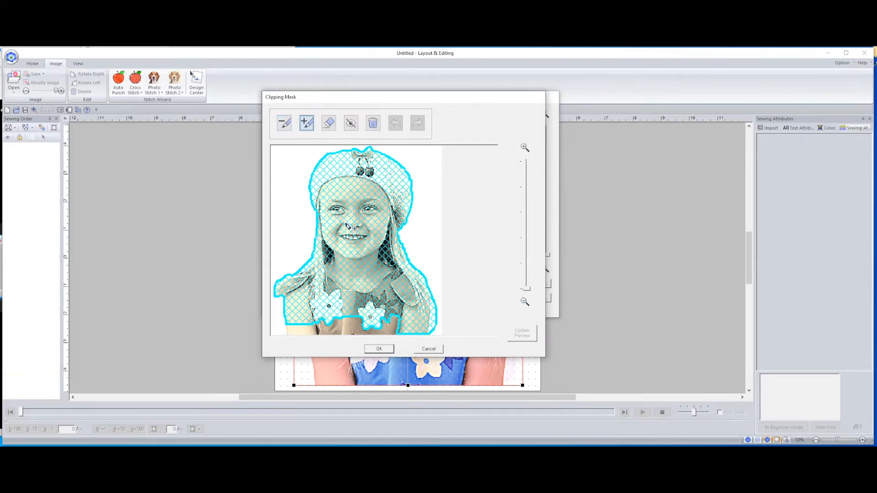
click(348, 324)
drag(353, 324, 353, 315)
click(523, 335)
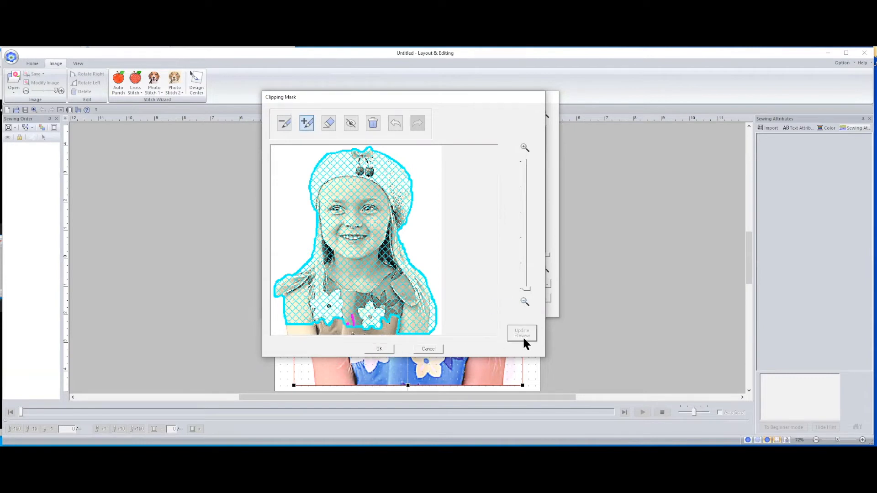
click(328, 122)
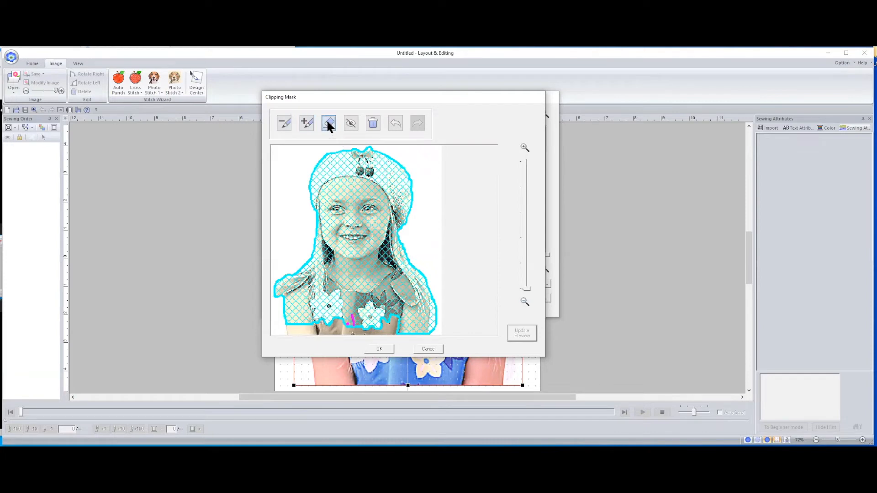
click(291, 239)
click(428, 349)
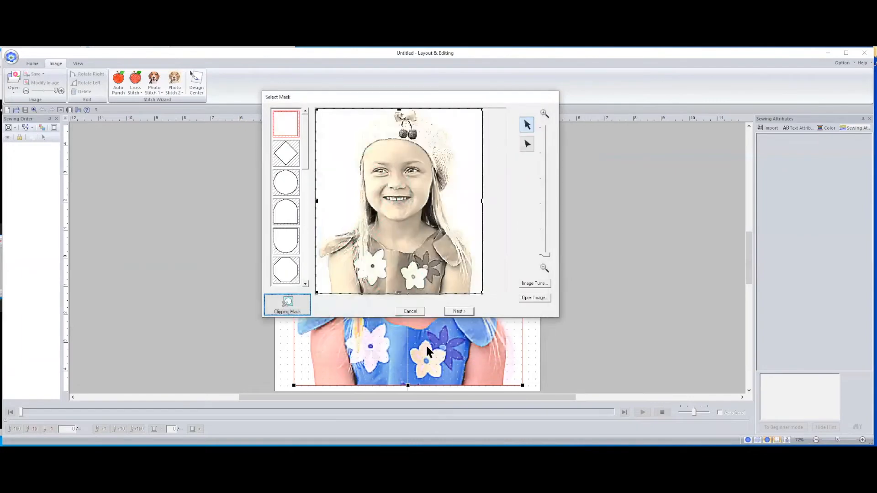
Step: Check the Image Tune adjustments without applying any, and apply a clipping mask that follows the girl's outline
click(536, 284)
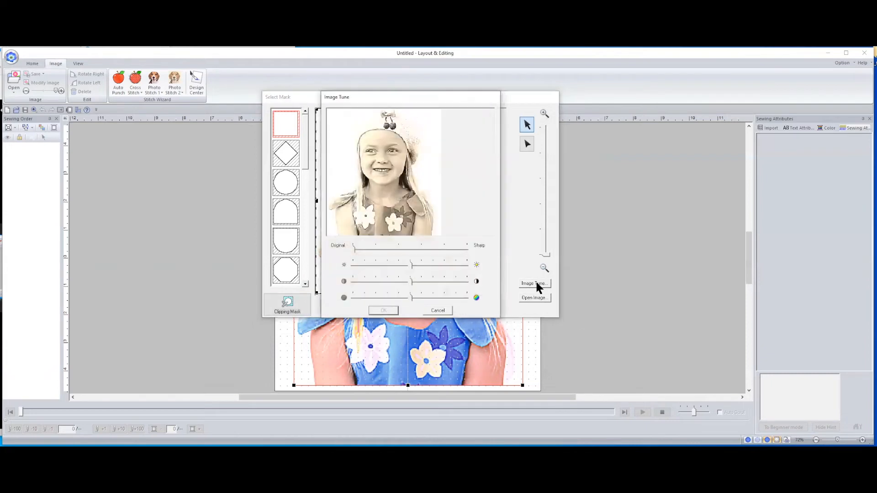
click(437, 311)
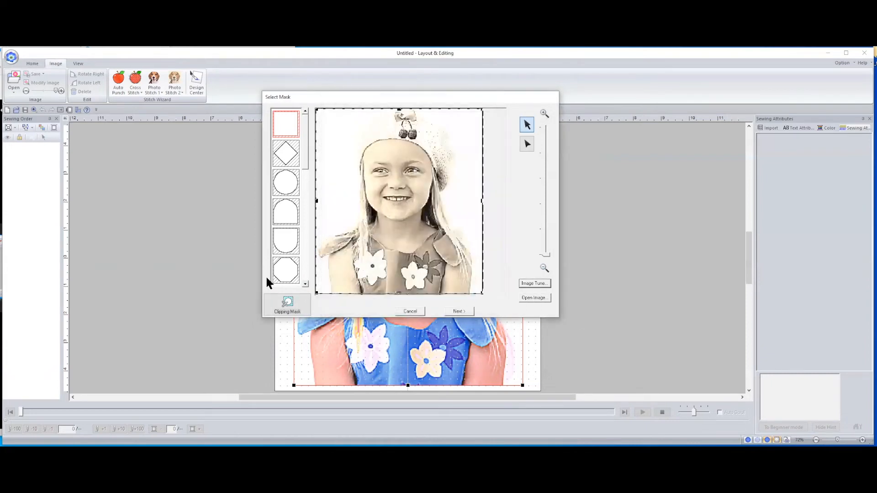
click(286, 304)
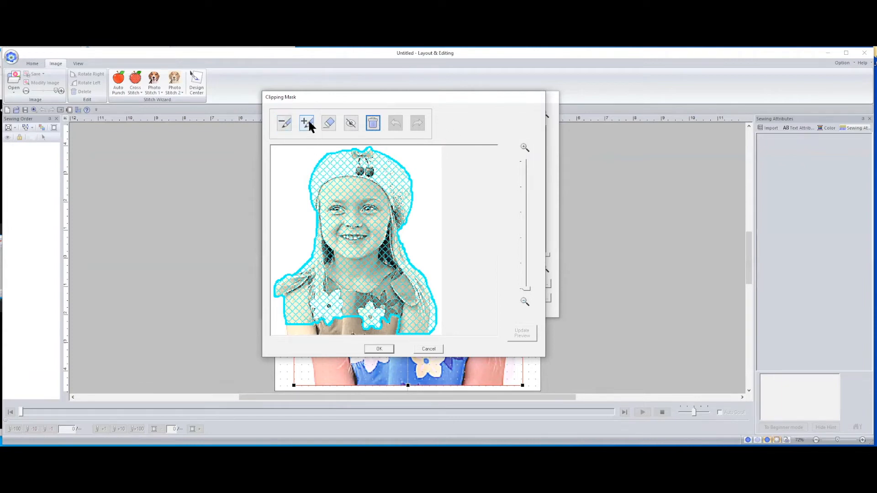
click(283, 123)
click(369, 348)
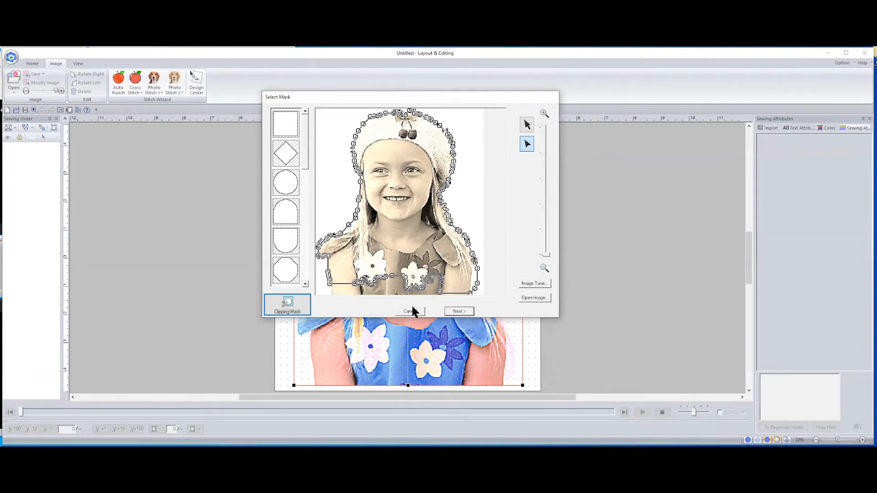
Step: Check the masked sepia photo, and extend the clipping mask over the arm at the photo's left and the dress down to the bottom edge
click(465, 311)
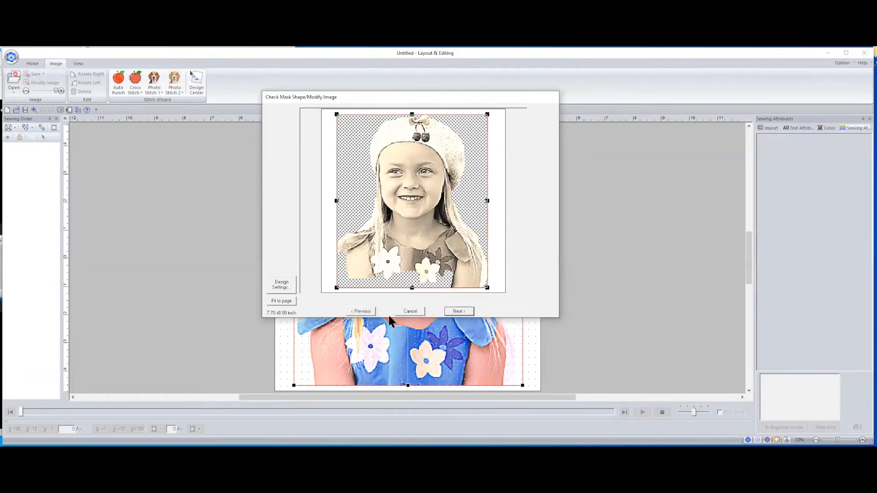
click(363, 312)
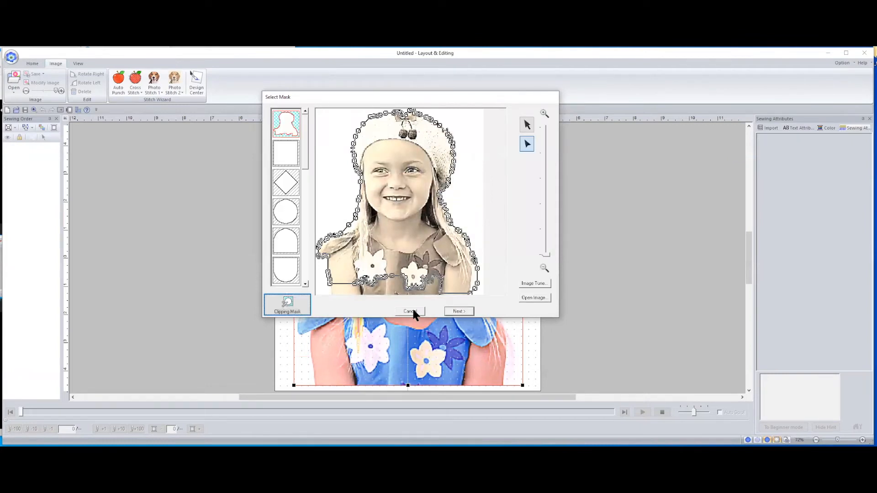
click(292, 303)
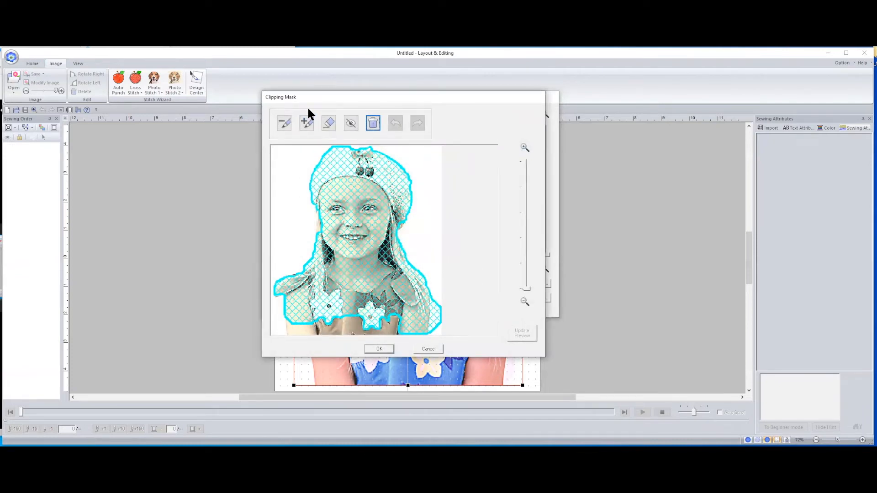
click(306, 125)
drag(286, 316, 288, 334)
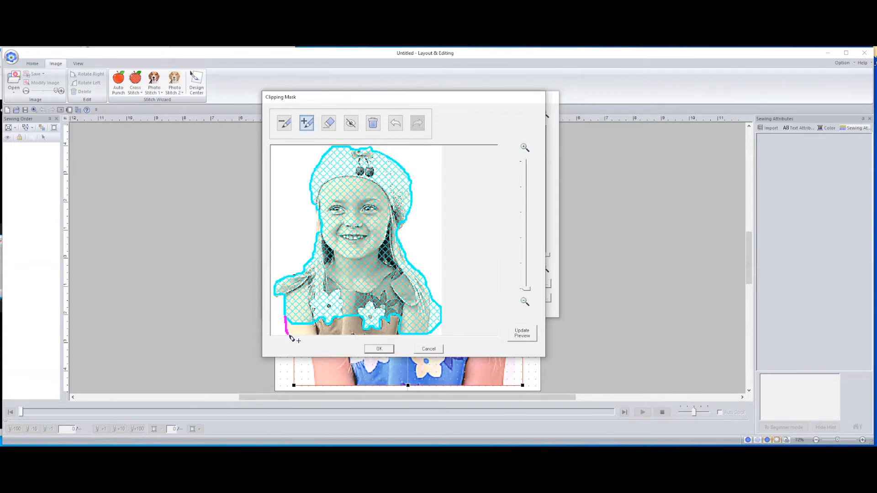
drag(289, 336, 404, 337)
click(522, 333)
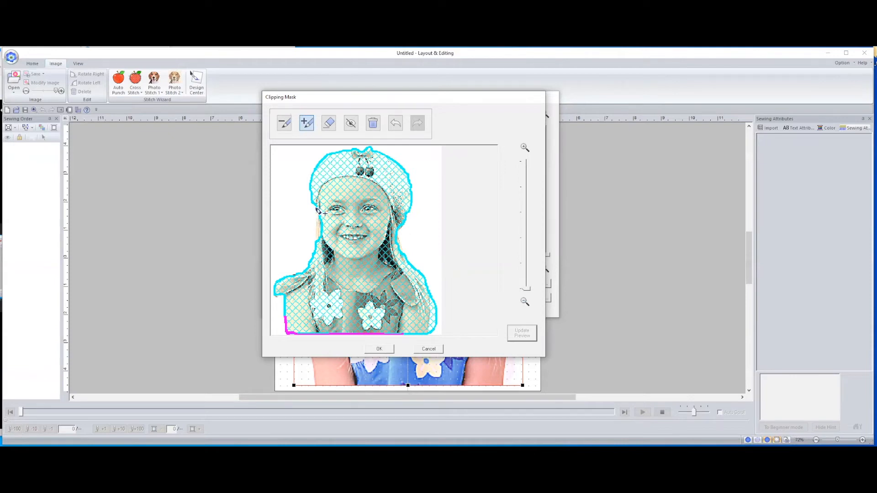
Step: Add the strip of hair beside the face on the photo's left to the clipping mask and apply the mask
drag(315, 204, 316, 253)
click(514, 331)
click(373, 348)
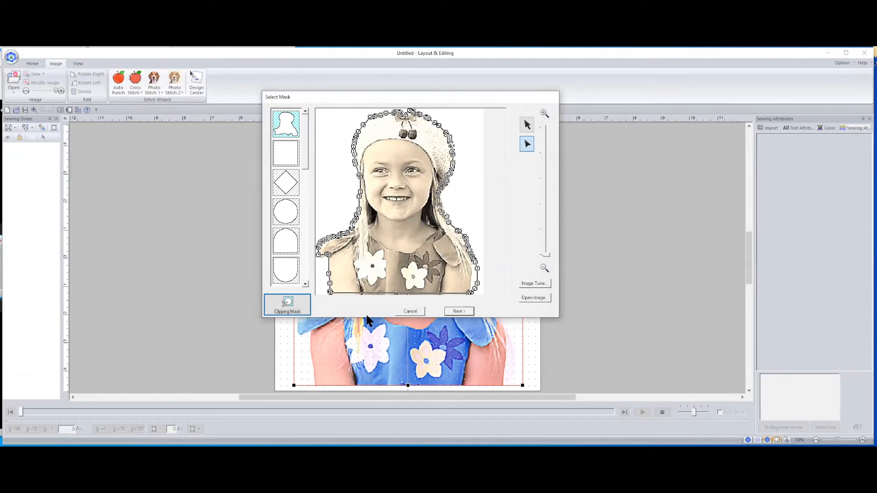
click(280, 301)
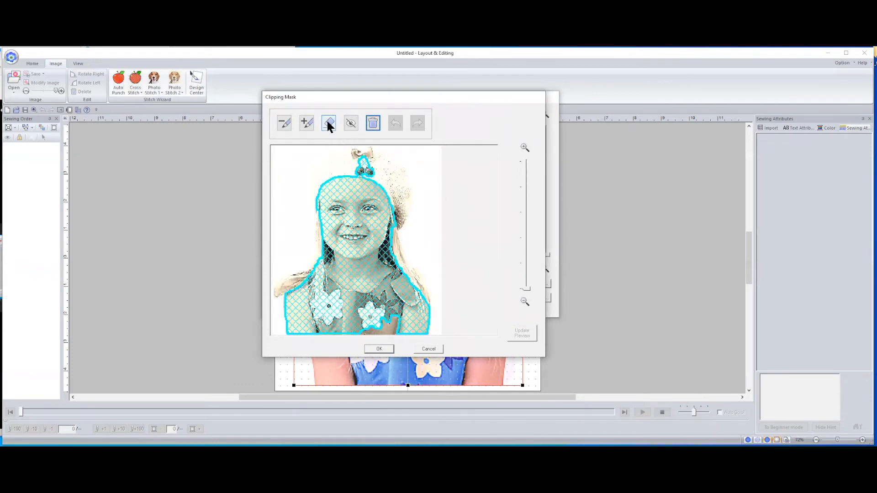
click(371, 122)
click(526, 329)
click(421, 350)
Step: Cancel the sepia photo stitch and start a new blank design without saving the current one
click(405, 311)
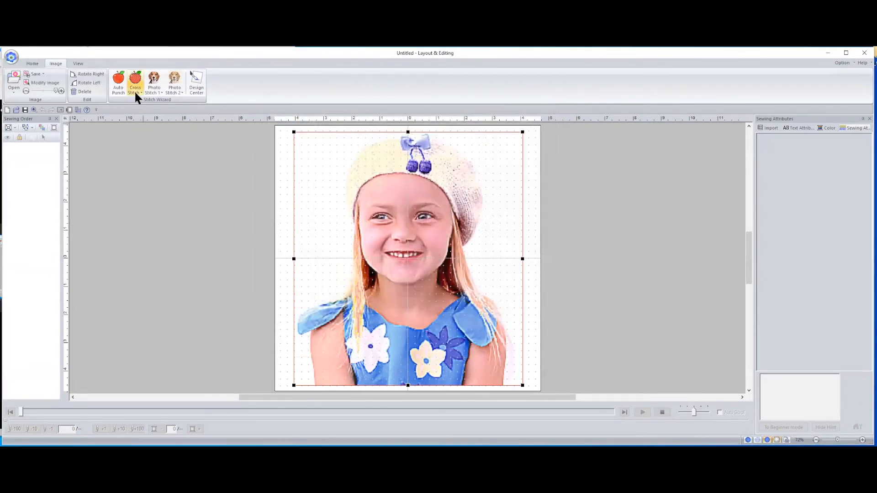
click(7, 110)
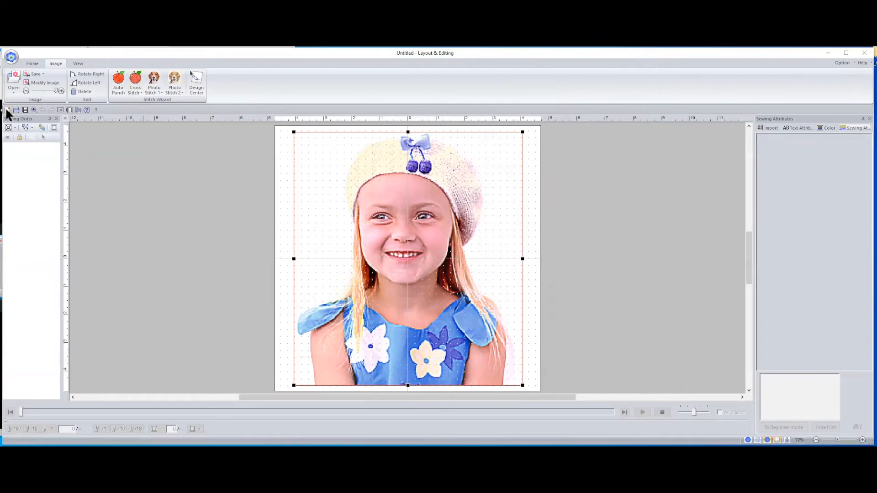
click(454, 268)
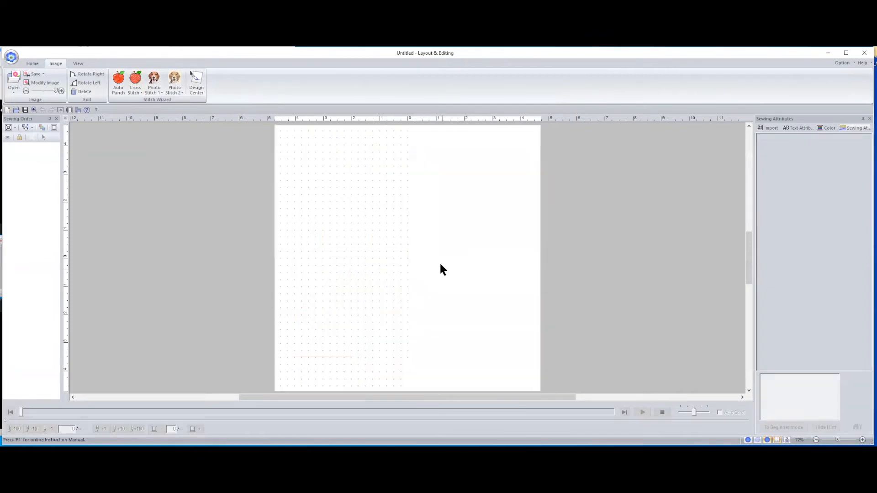
Step: Start a color Photo Stitch 1 with the girl BMP image from the Photo Stitch folder
click(155, 83)
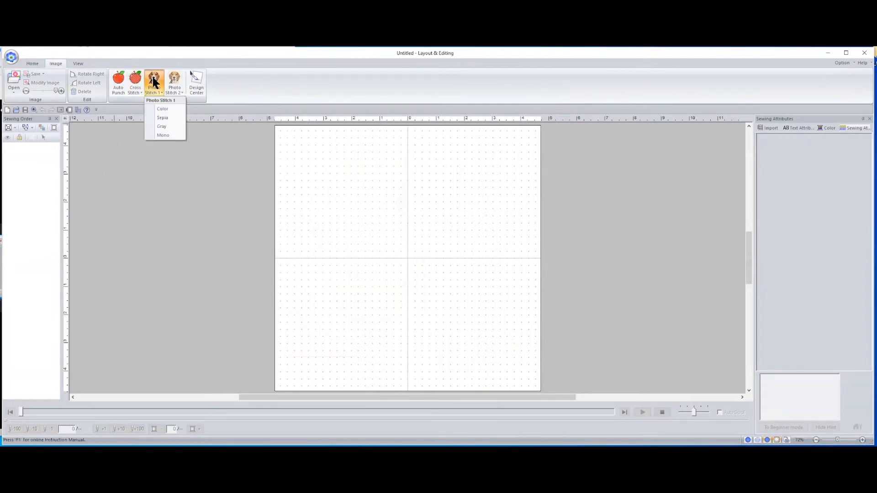
click(159, 110)
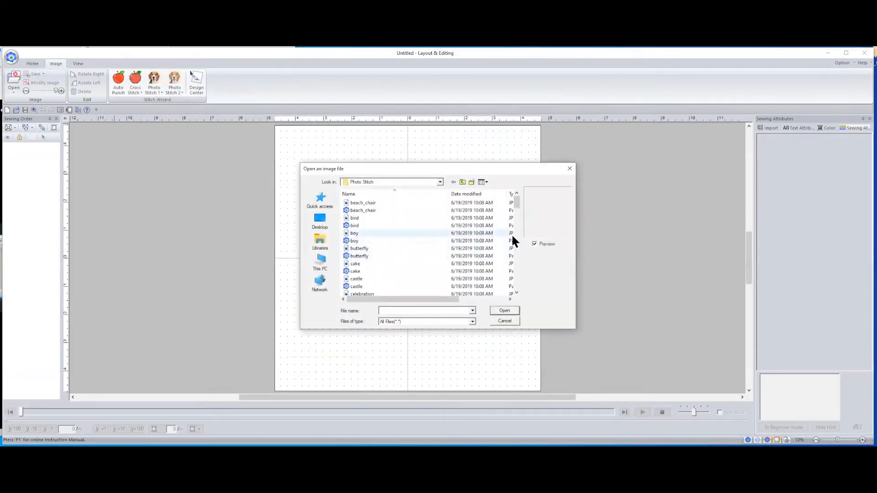
drag(516, 204, 515, 210)
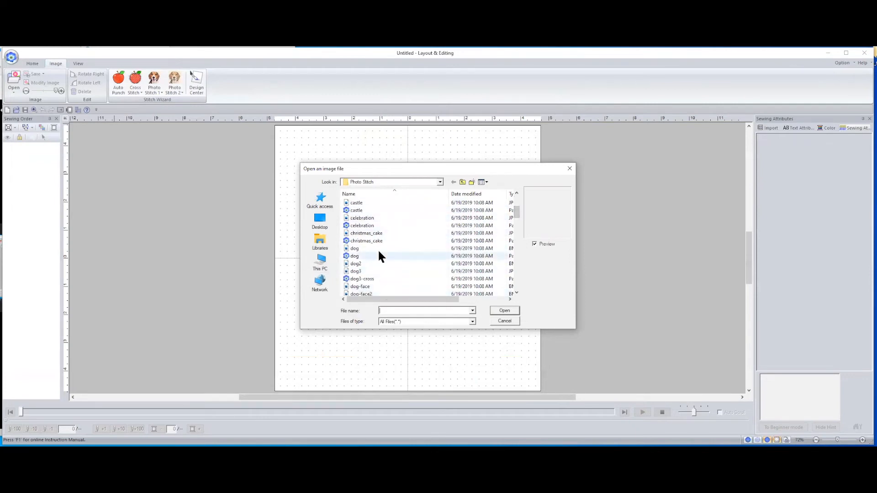
drag(517, 207, 517, 217)
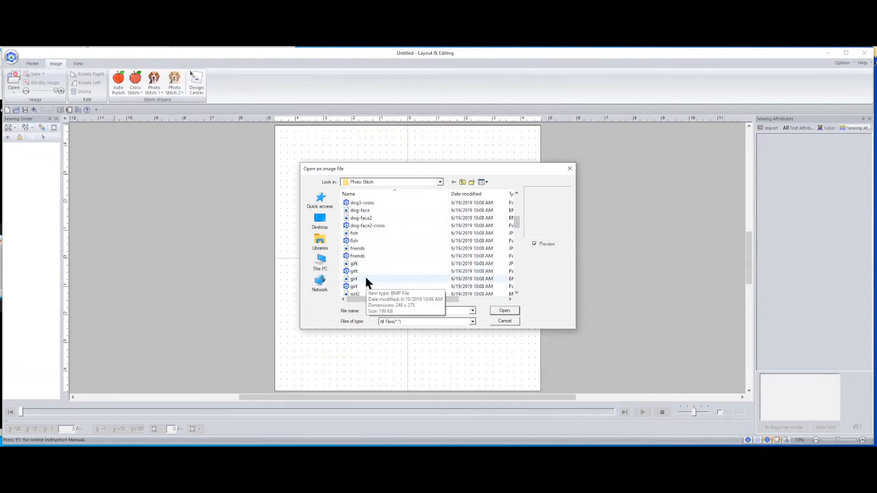
click(366, 278)
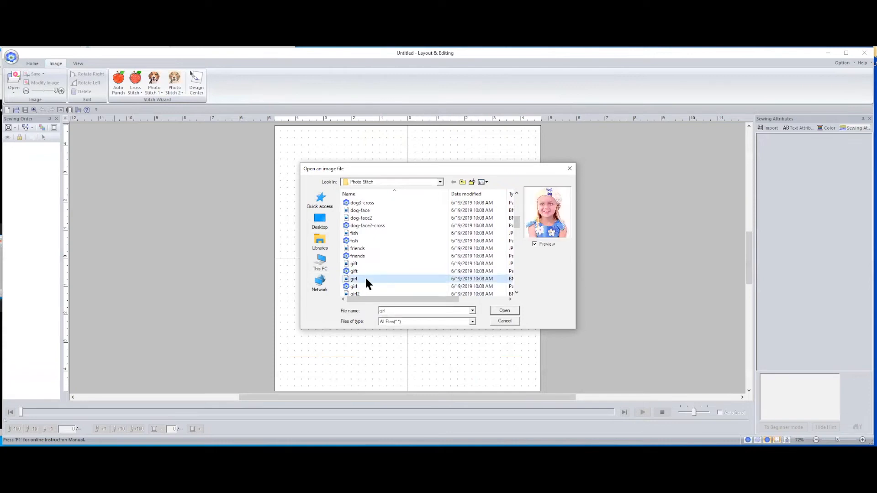
click(497, 310)
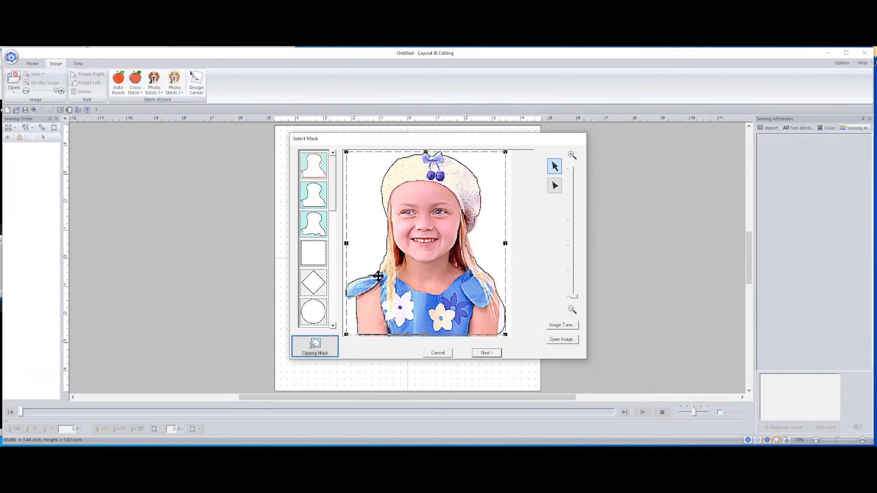
Step: Choose the third stored outline mask for the girl's photo and fit the masked image to the page
click(319, 224)
click(487, 352)
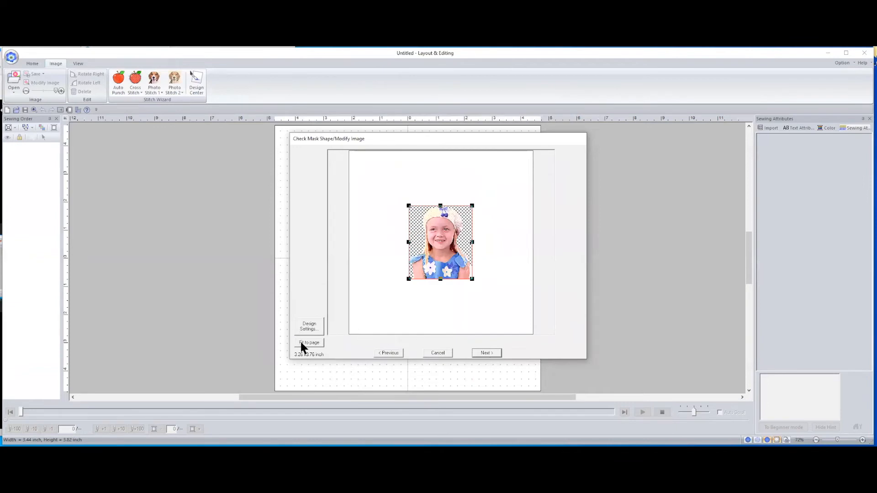
click(305, 340)
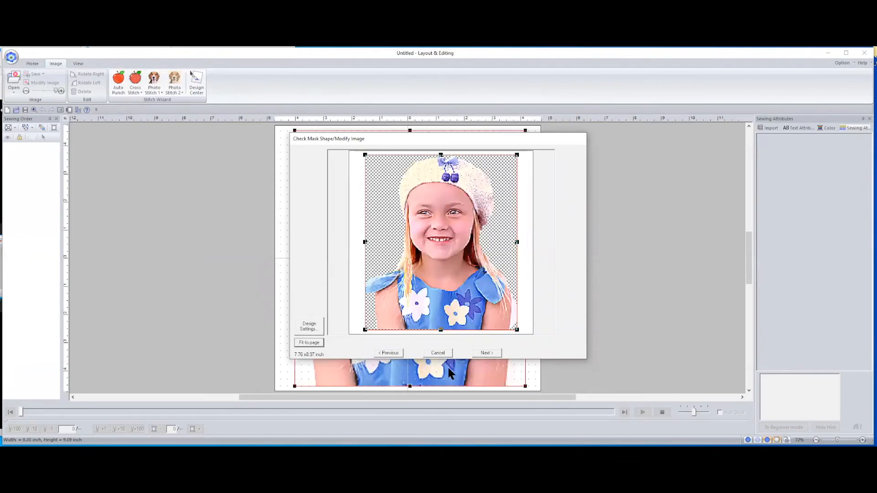
Step: Set the maximum number of colors to 13, update the preview, and generate the color photo stitch
click(489, 352)
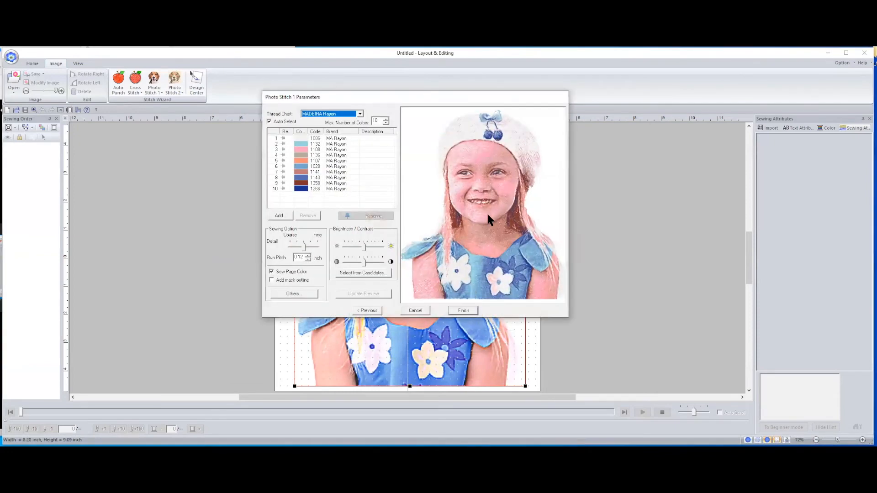
click(385, 118)
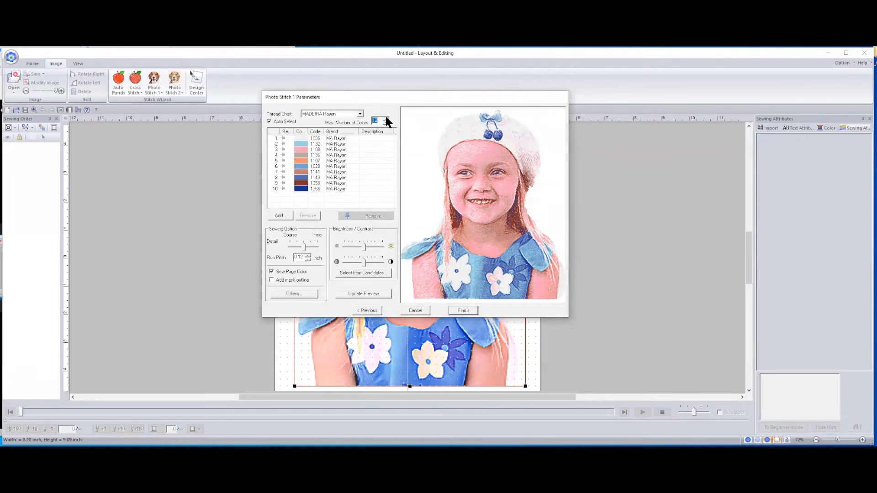
click(373, 291)
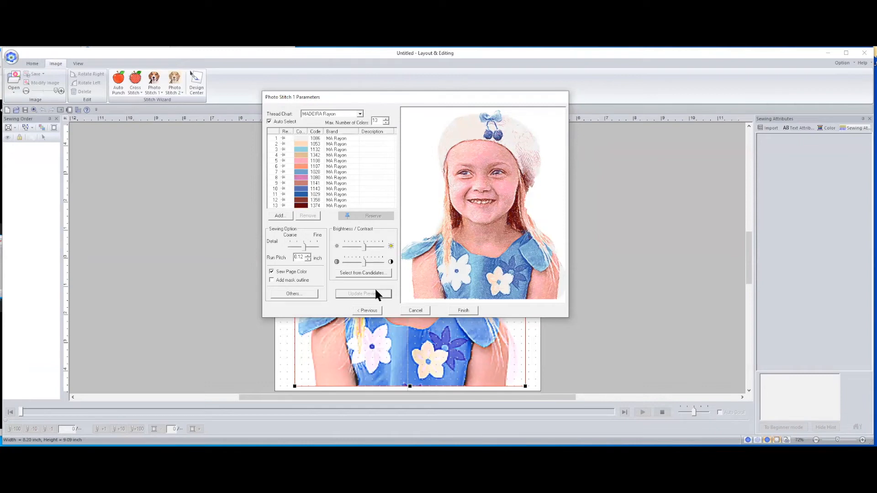
click(463, 311)
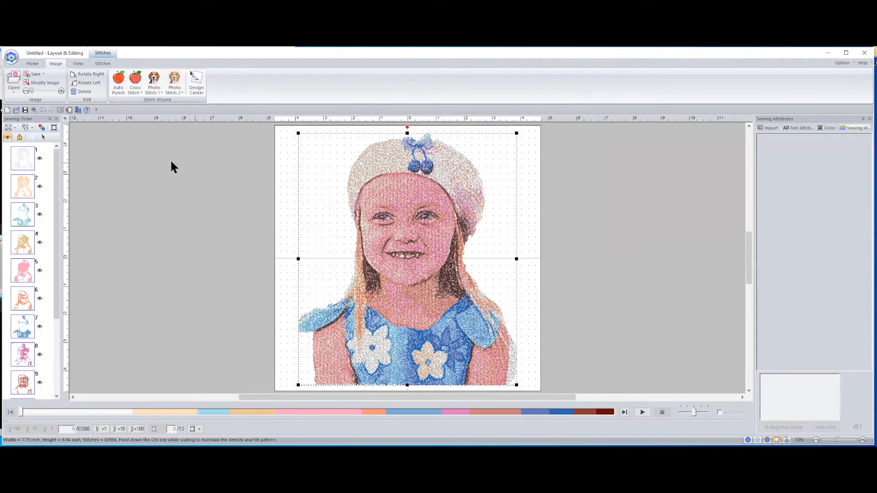
Step: Start a new blank design without saving the color portrait
click(155, 86)
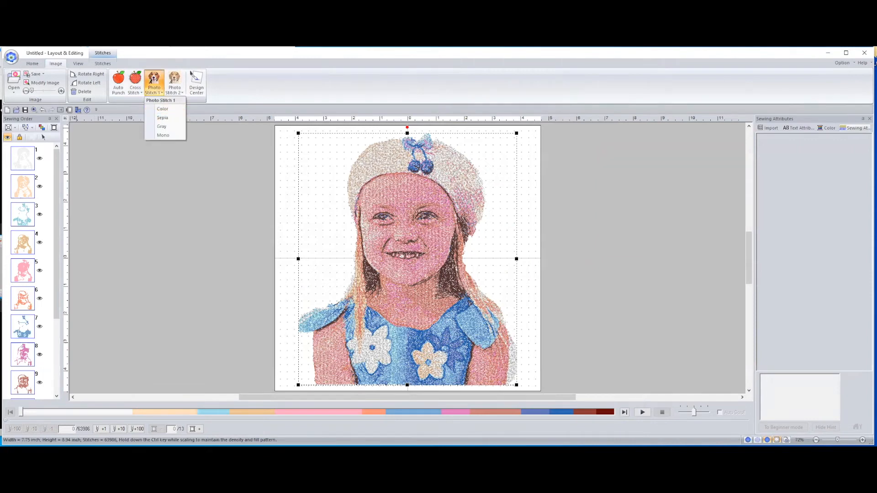
click(7, 110)
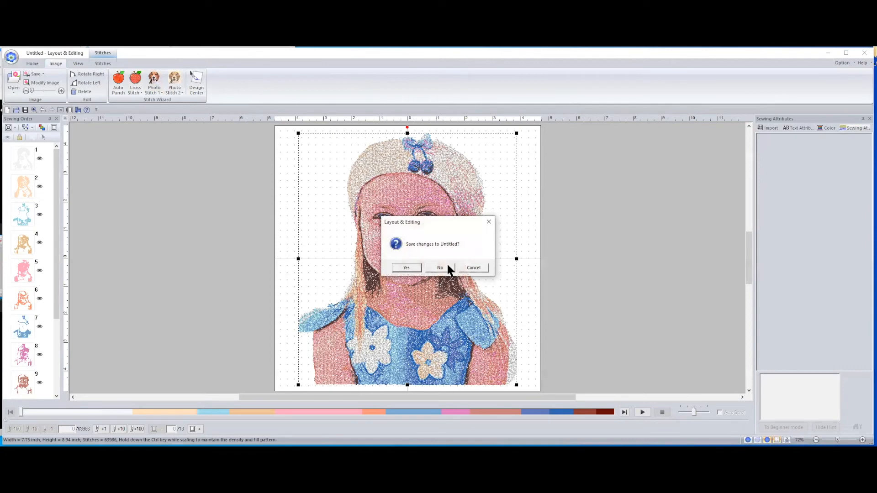
click(448, 267)
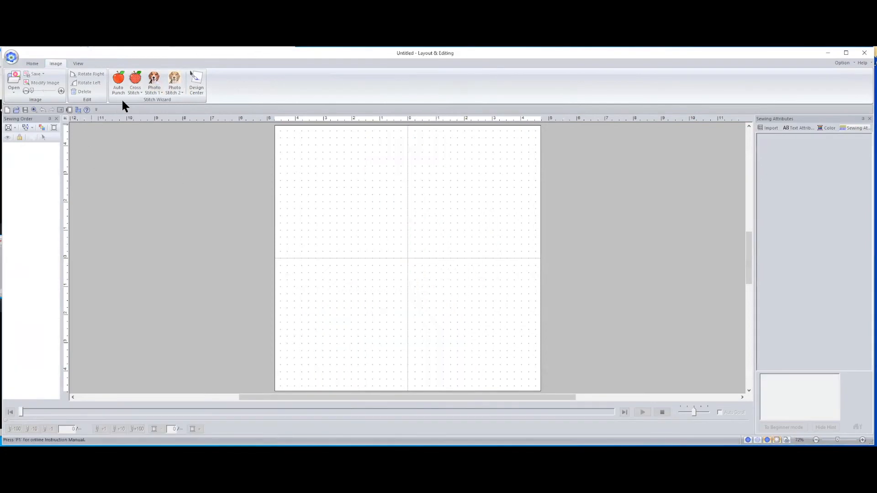
Step: Start a sepia Photo Stitch 1 with the girl BMP image from the Photo Stitch folder
click(152, 78)
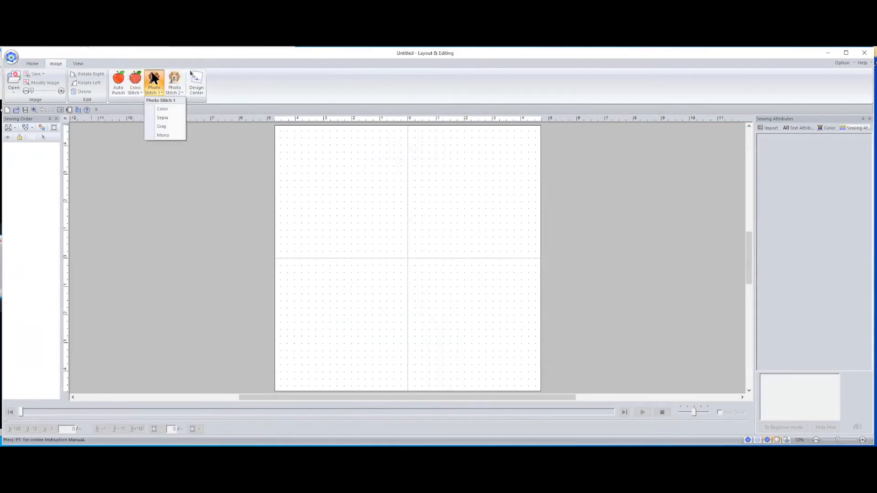
click(170, 117)
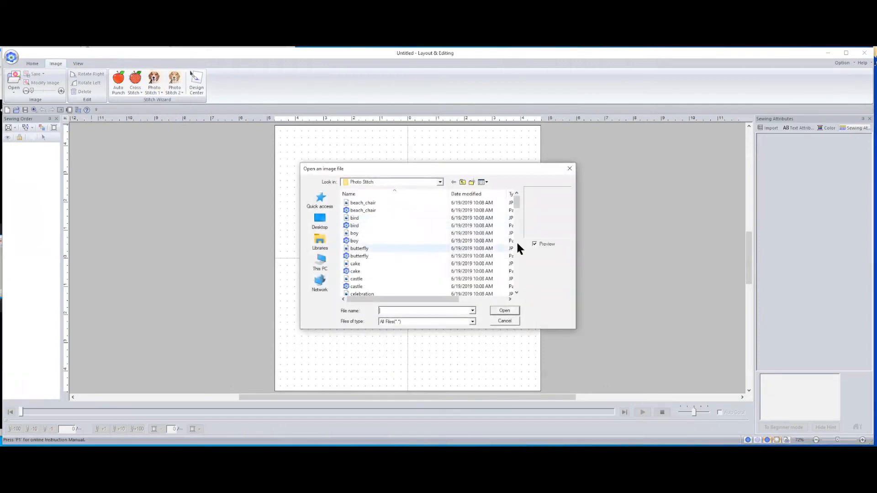
drag(516, 203, 520, 223)
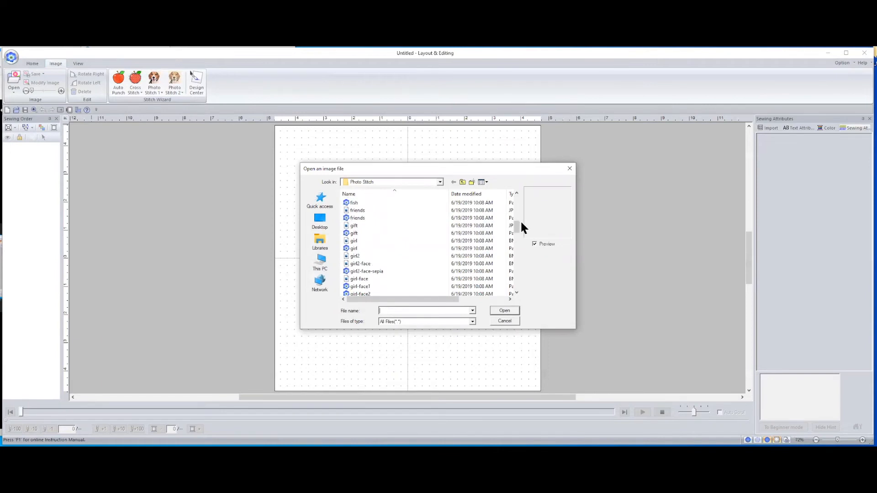
click(441, 238)
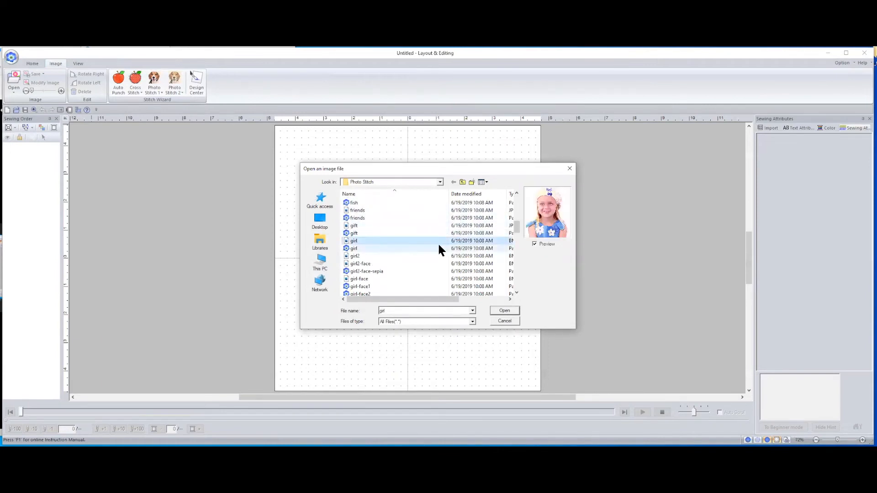
click(501, 311)
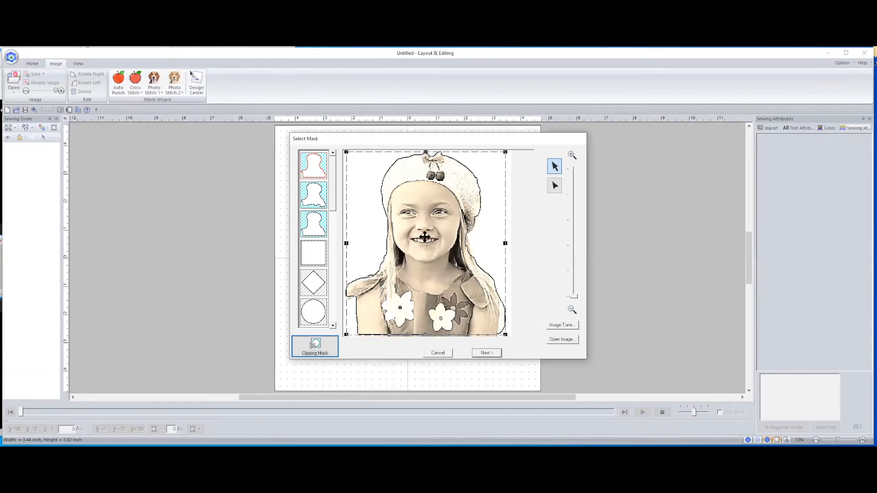
Step: Apply the rectangular mask without resizing the sepia photo, and update the stitch preview with a maximum of 15 colors
click(303, 252)
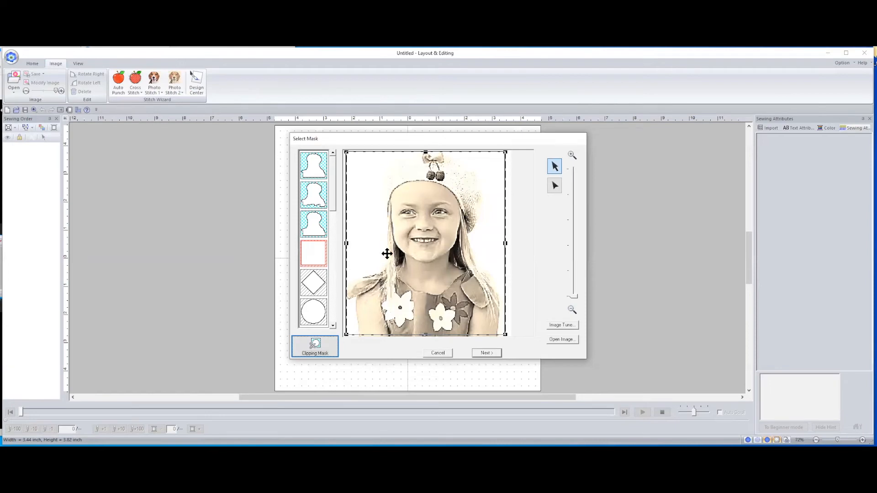
click(487, 353)
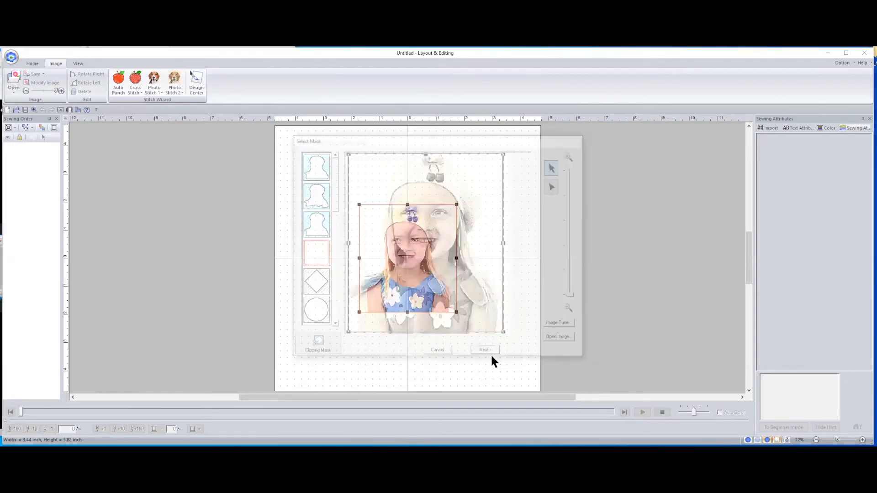
click(488, 354)
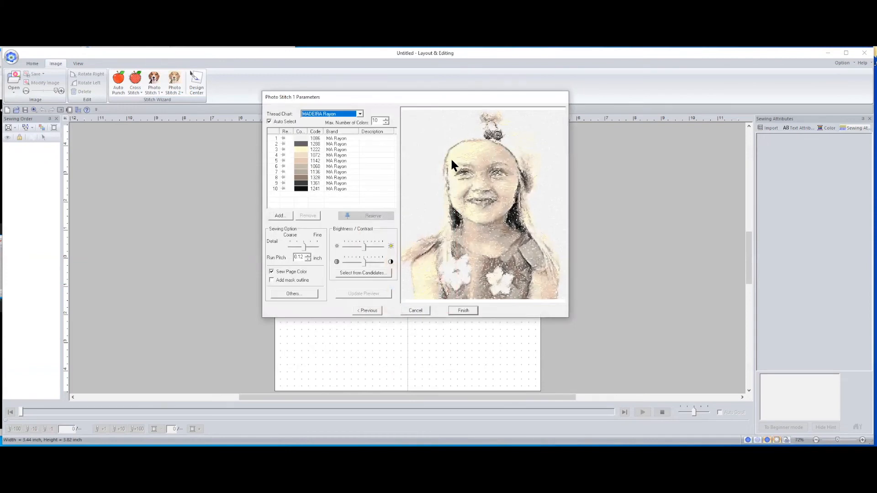
click(386, 118)
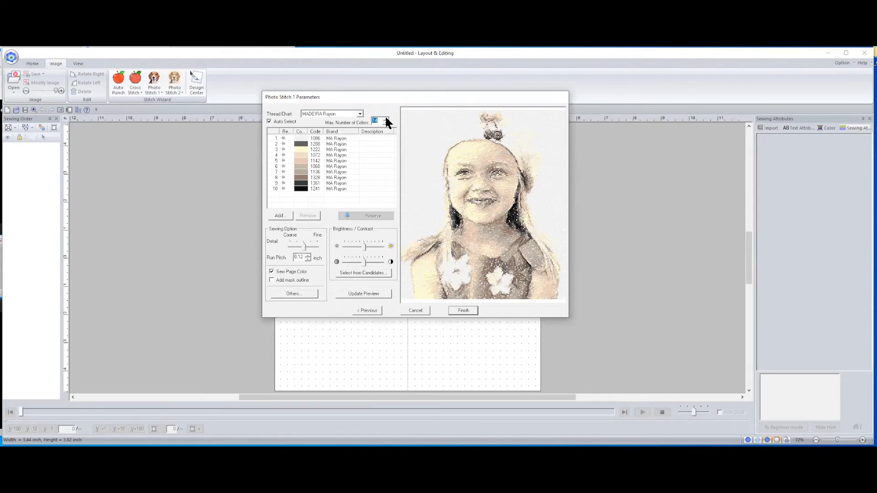
click(371, 294)
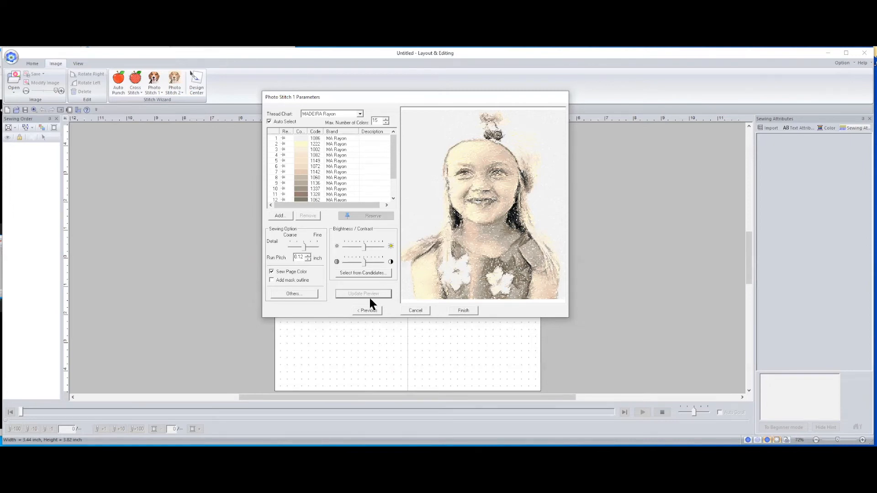
Step: Cancel the sepia photo stitch and start a new blank design without saving the photo
click(414, 311)
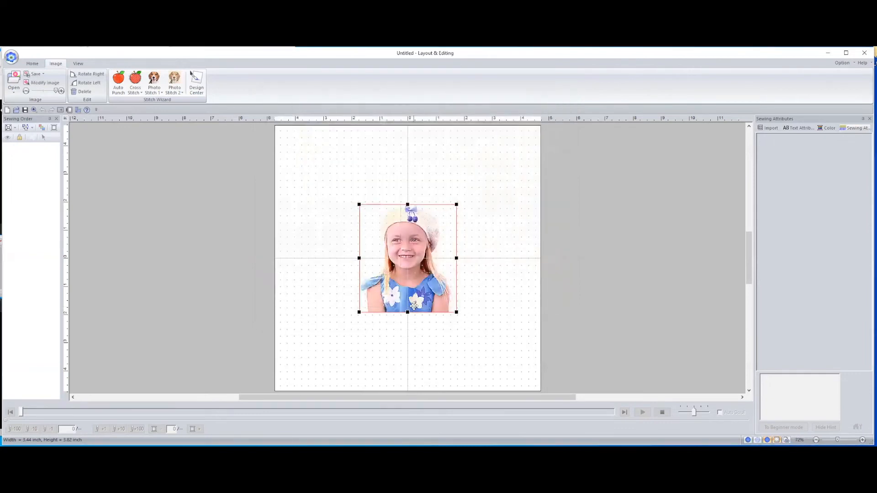
click(8, 110)
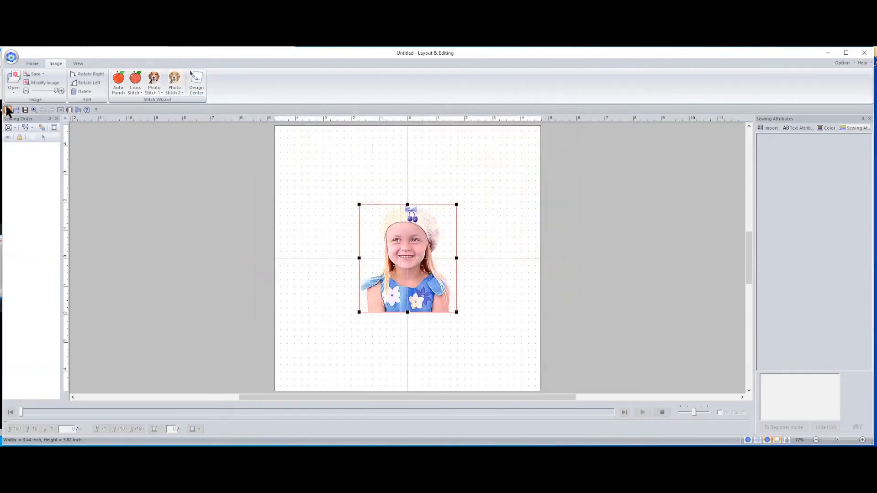
click(440, 269)
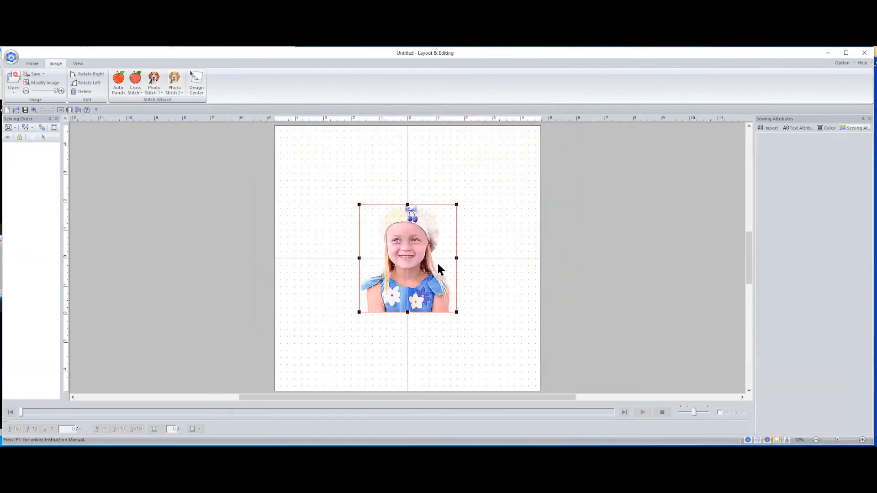
Step: Start a mono Photo Stitch 1 with the girl BMP image from the Photo Stitch folder
click(154, 91)
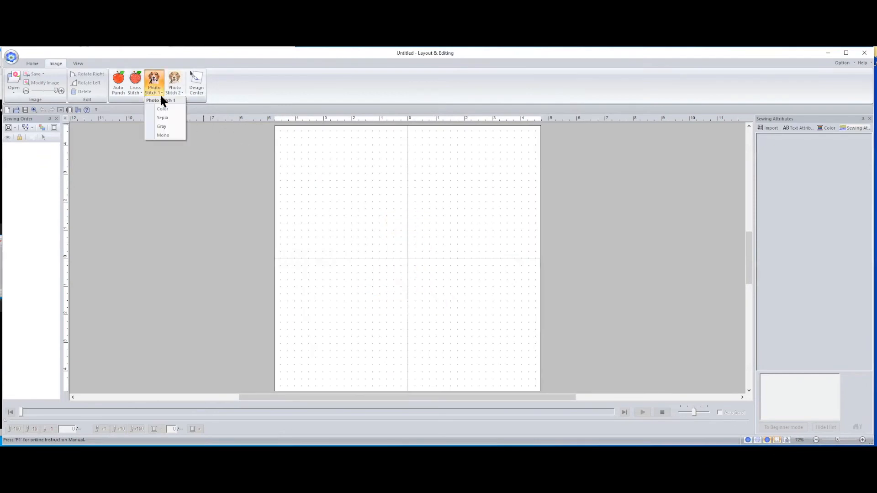
click(174, 135)
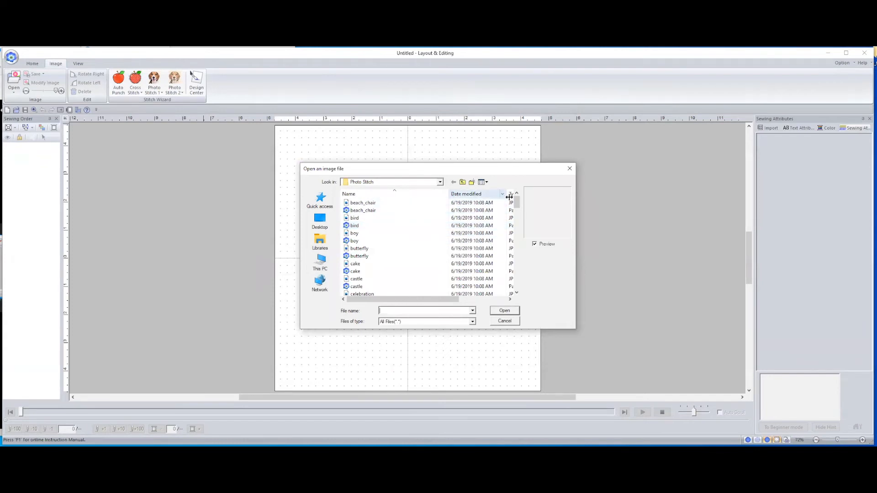
drag(514, 200, 515, 222)
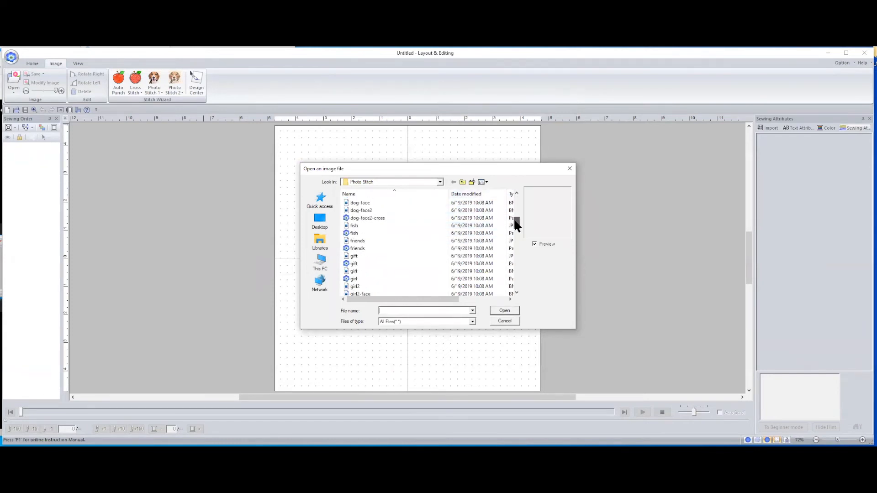
click(390, 271)
click(493, 308)
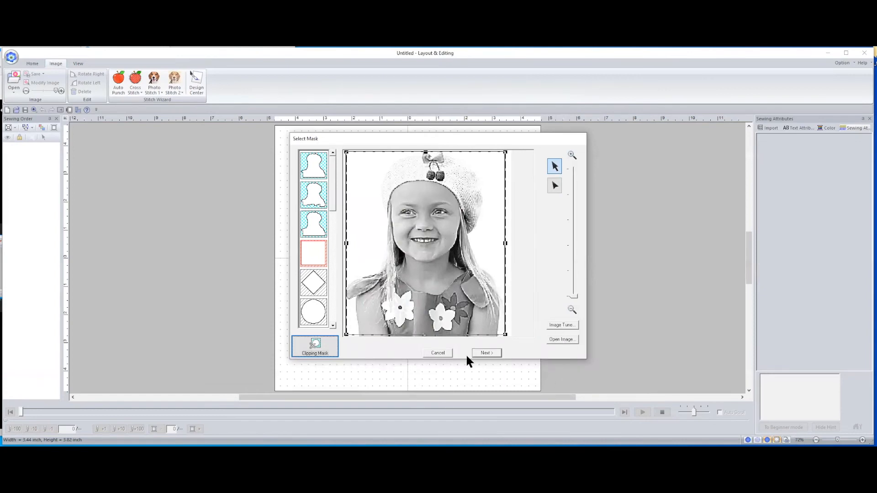
Step: Cancel the mono photo stitch and start a new blank design without saving changes
click(445, 349)
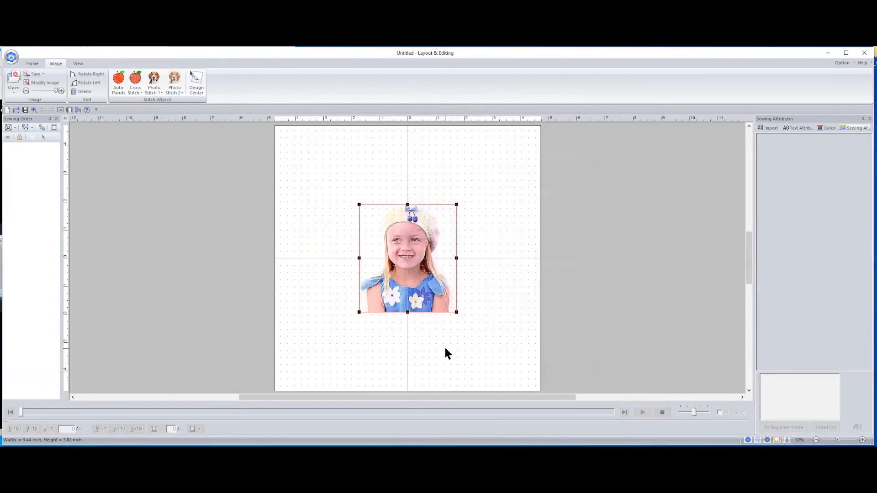
click(7, 110)
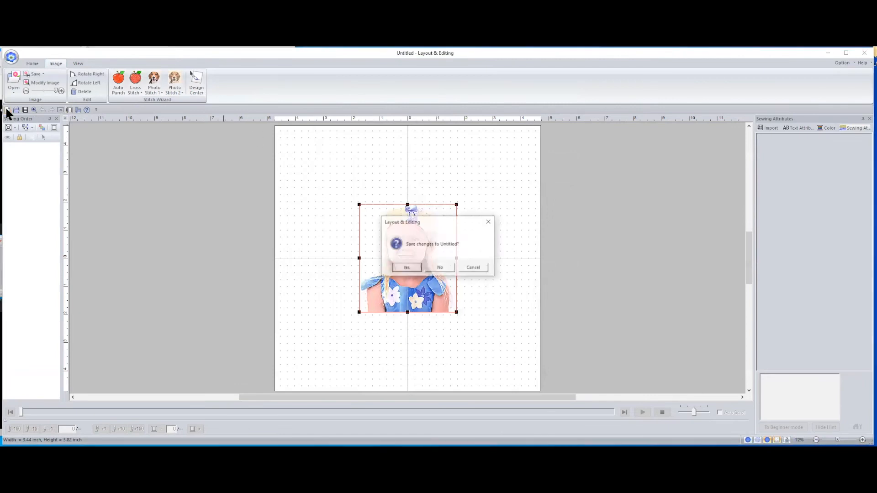
click(441, 268)
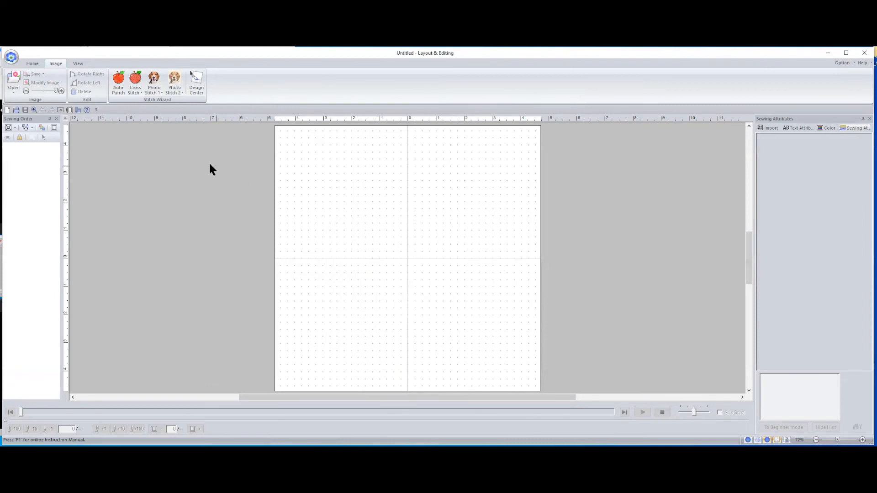
Step: Start a color Photo Stitch 2 with the girl BMP image from the Photo Stitch folder
click(173, 86)
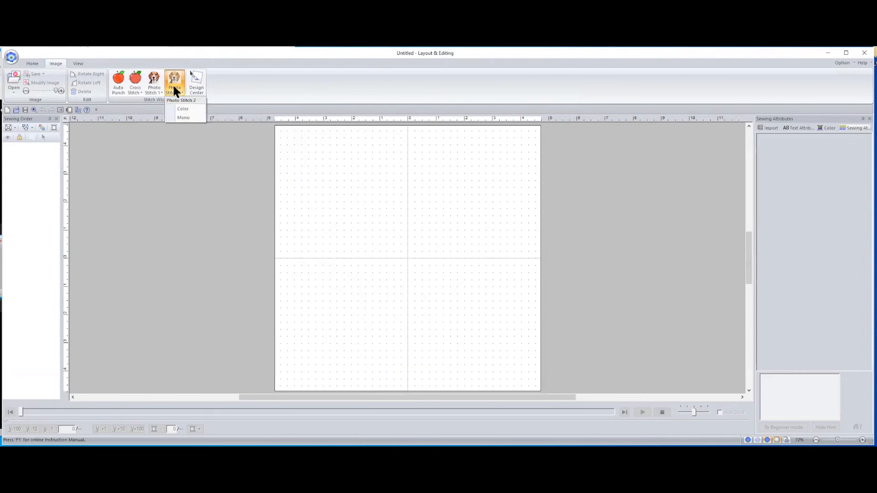
click(182, 110)
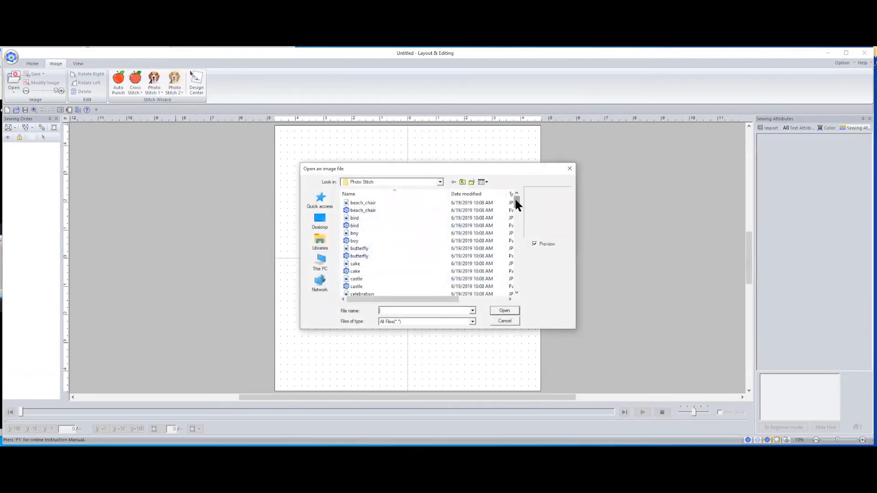
drag(514, 197, 513, 220)
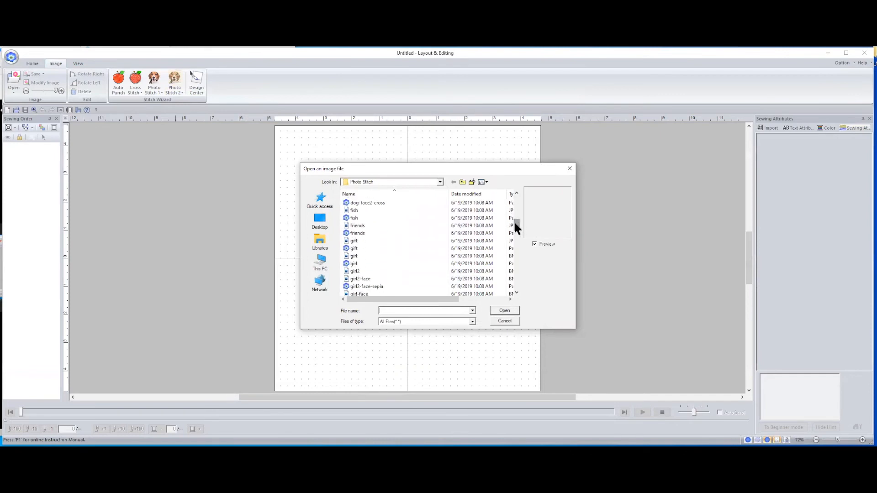
click(379, 257)
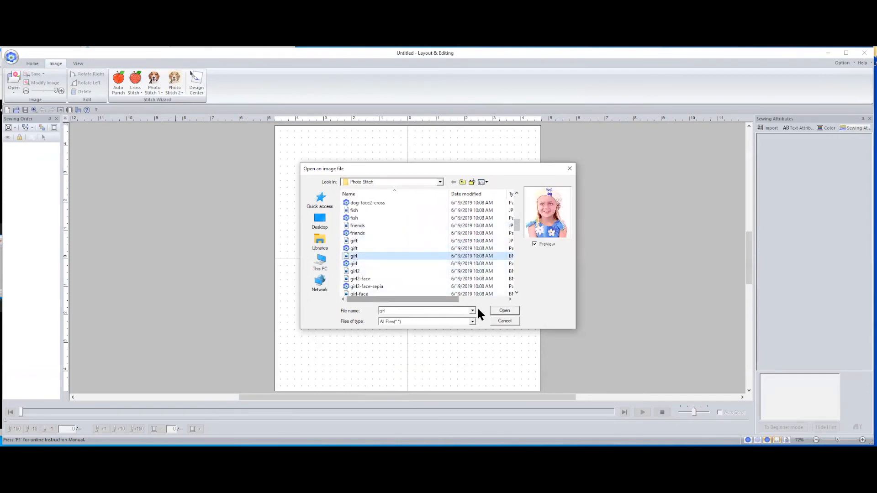
click(503, 311)
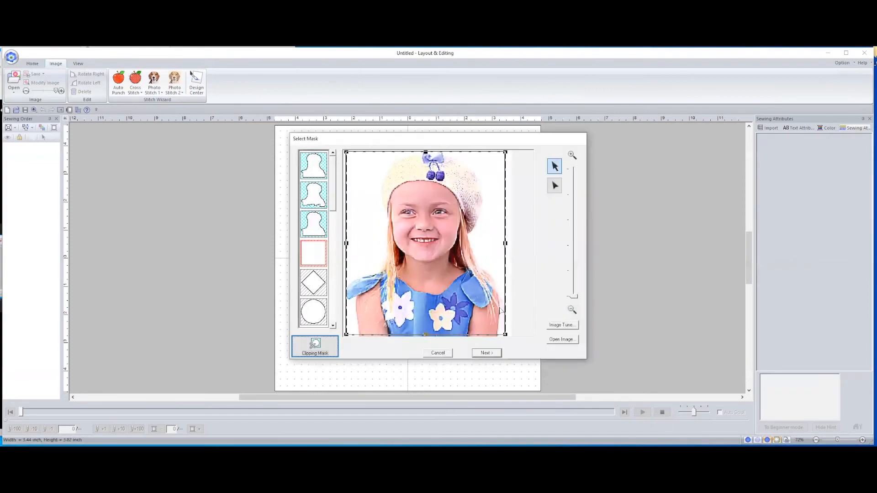
Step: Fit the photo with its rectangular mask to the page, and preview it with a stitch direction of 53 degrees
click(491, 351)
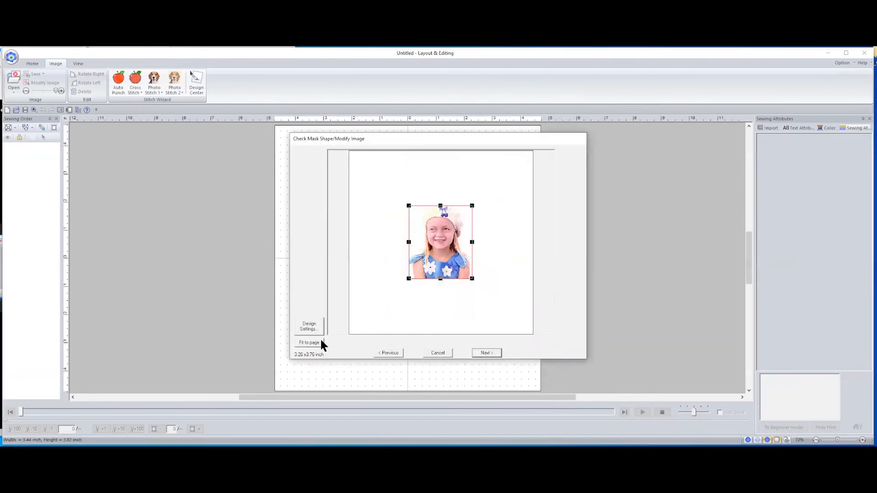
click(320, 342)
click(481, 352)
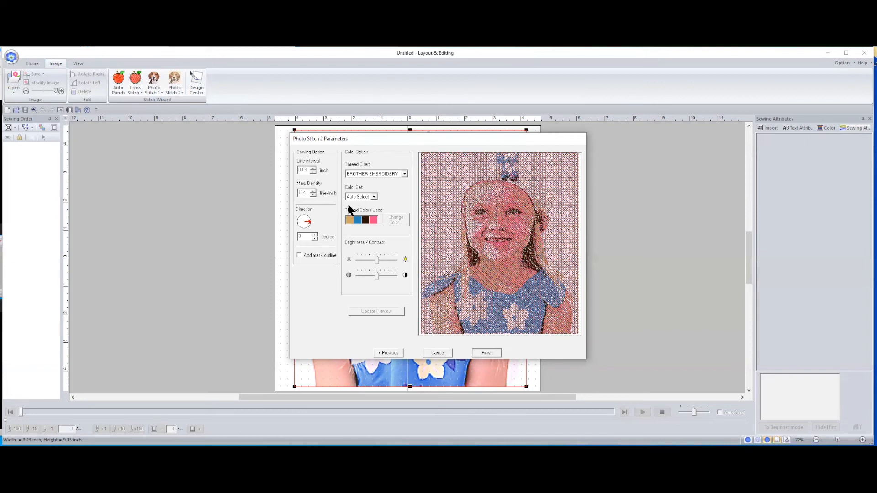
drag(307, 220, 309, 216)
click(377, 311)
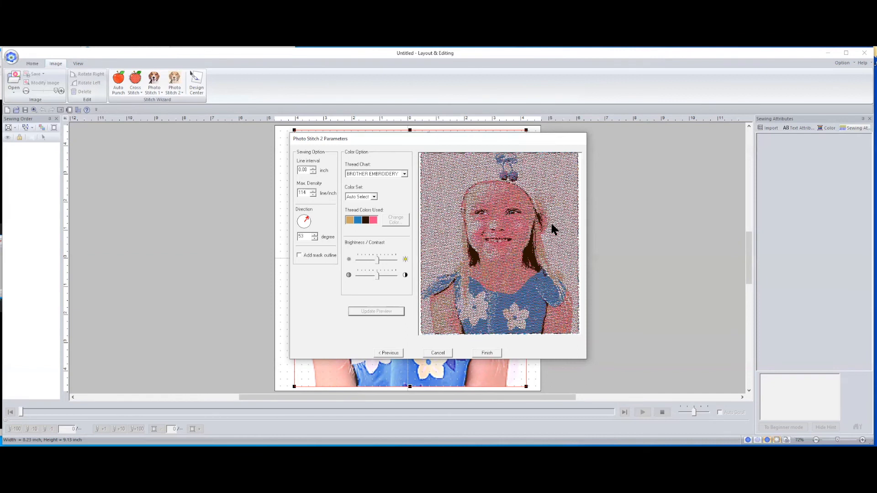
Step: Change the pink thread among the colors used to a bright yellow from the BROTHER EMBROIDERY chart
click(374, 220)
click(392, 222)
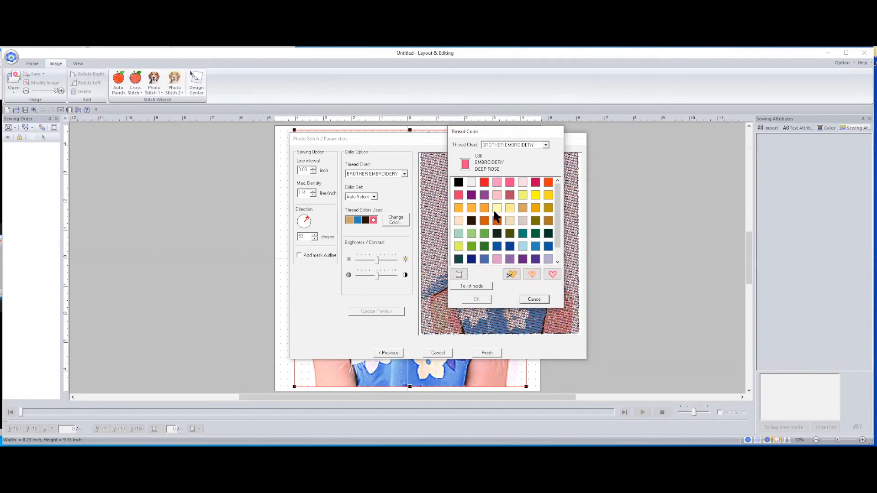
click(535, 196)
click(471, 300)
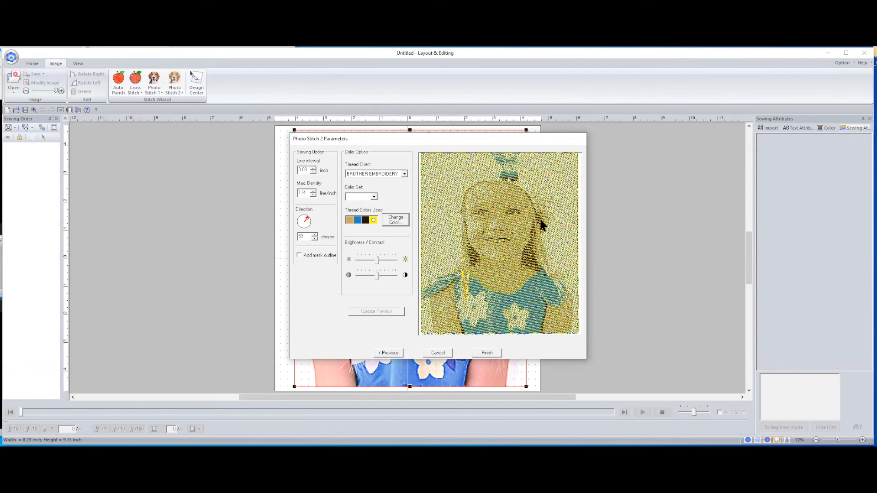
Step: Change the yellow thread to Deep Rose and generate the Photo Stitch 2 design
click(395, 221)
click(510, 182)
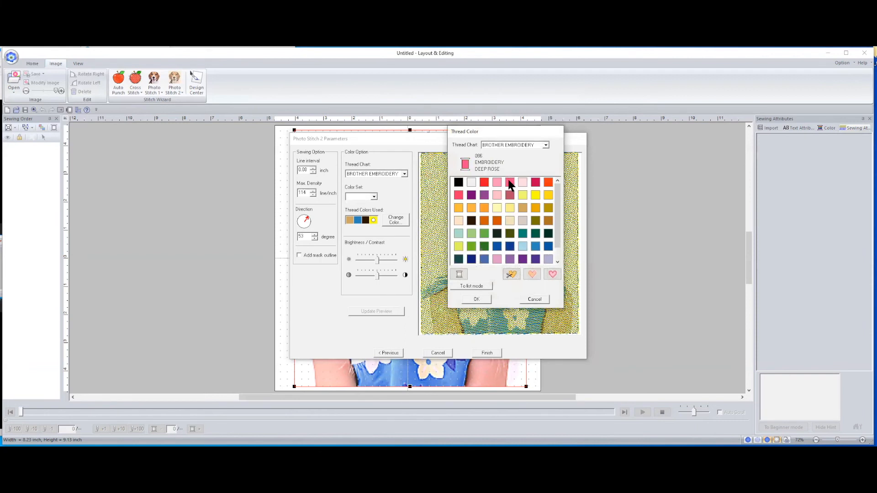
click(471, 297)
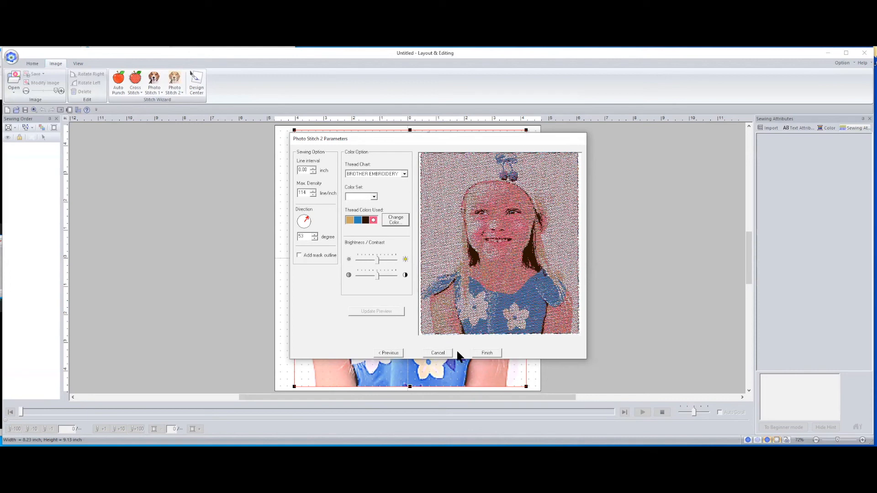
click(488, 353)
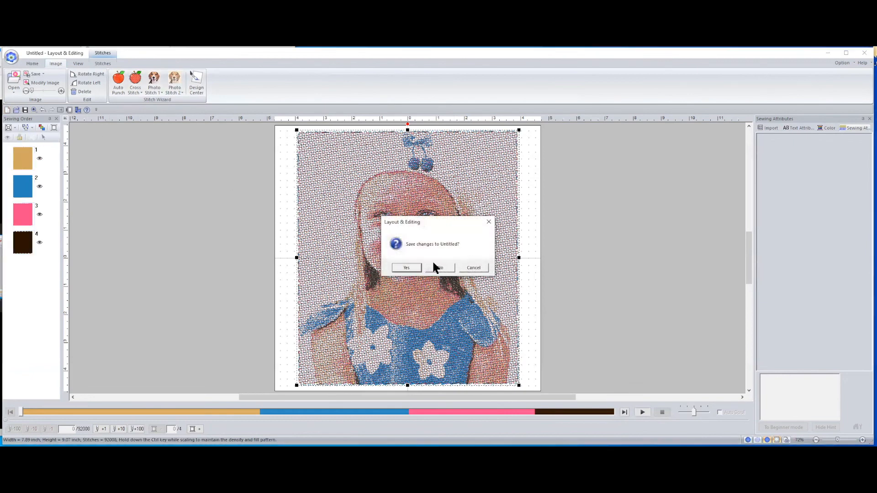
Step: Discard the stitched portrait for a new blank design, and start another color Photo Stitch 2 with the girl BMP image
click(435, 267)
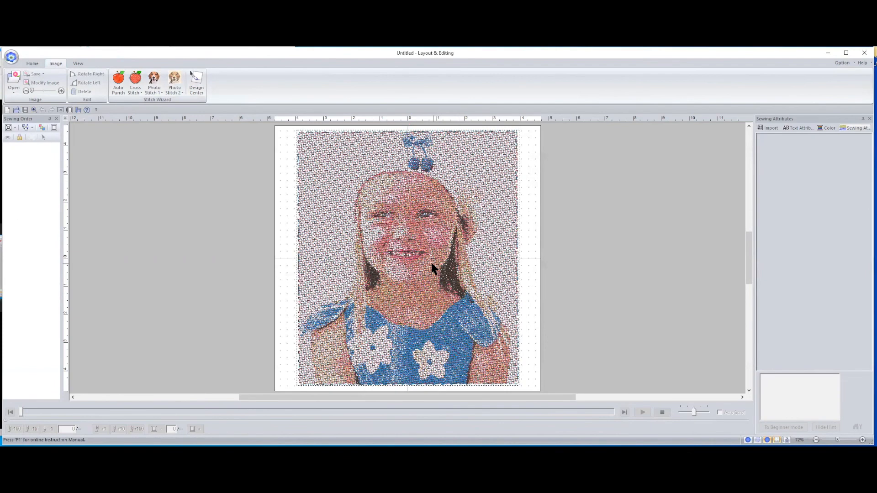
click(173, 80)
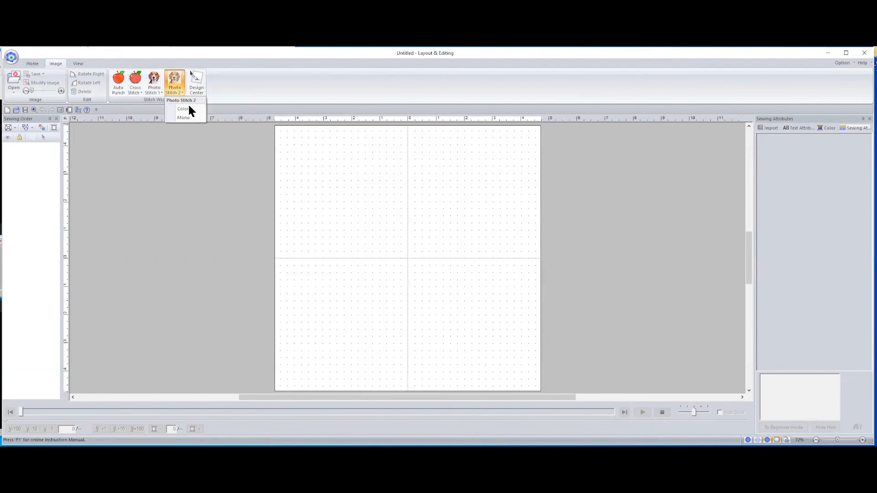
click(191, 105)
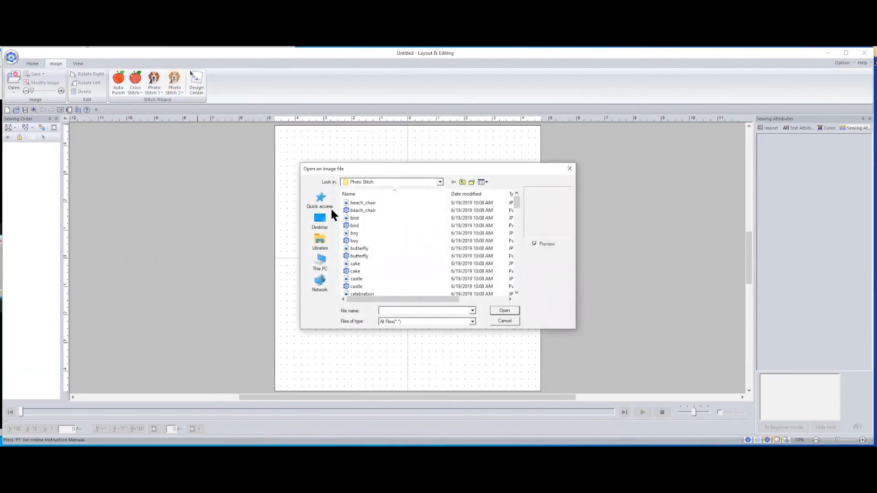
drag(518, 206, 516, 227)
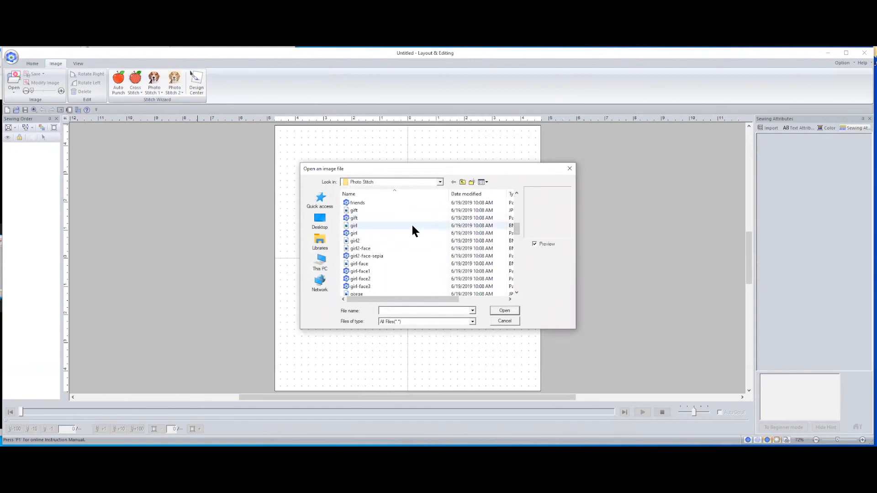
click(413, 226)
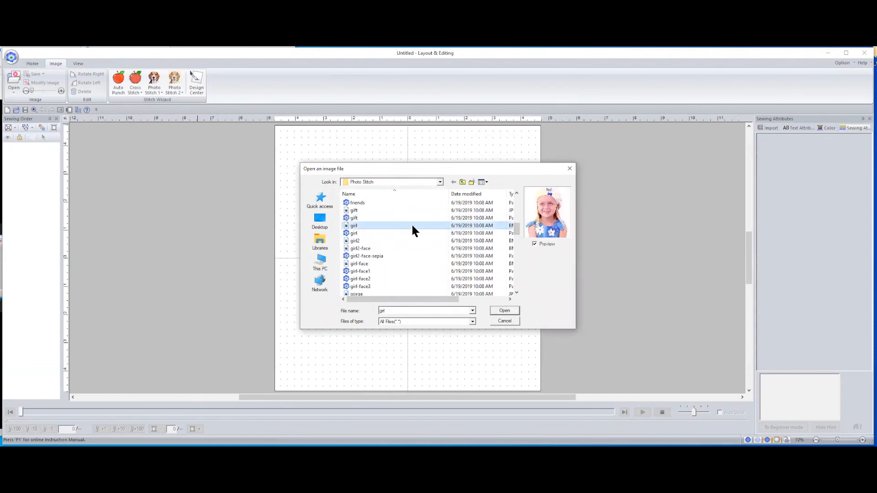
click(494, 312)
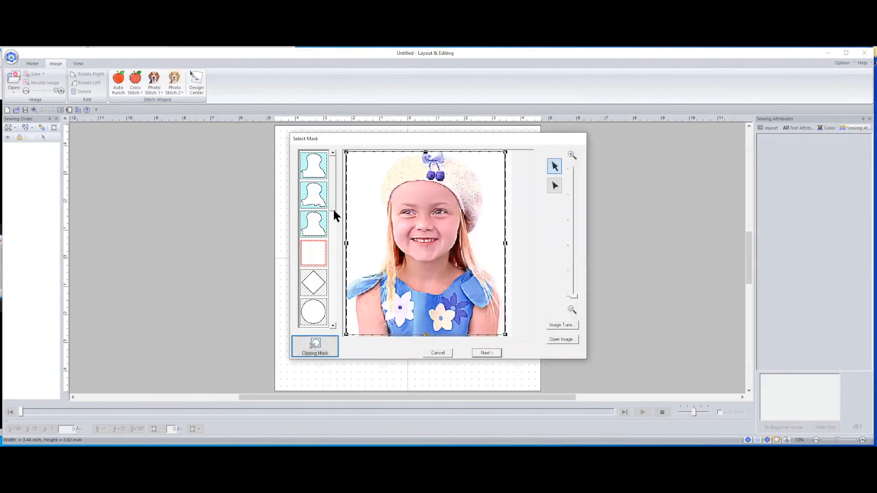
Step: Select the first portrait-shaped mask, extend its clipping area with plus lines around the beret, hair, shoulders and lower edge, and update the preview
click(305, 167)
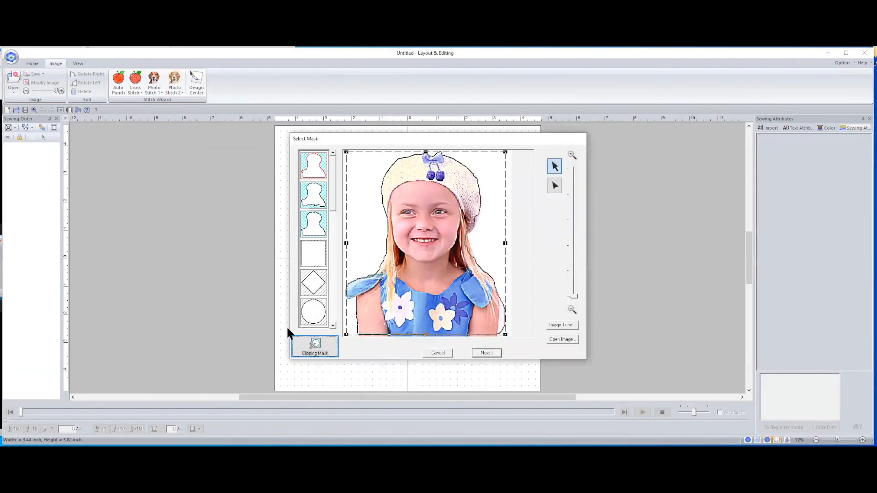
click(311, 347)
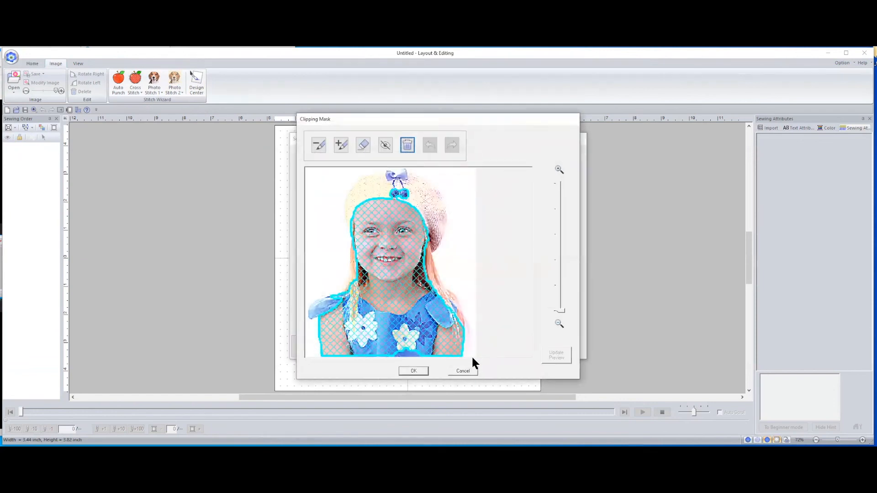
click(342, 144)
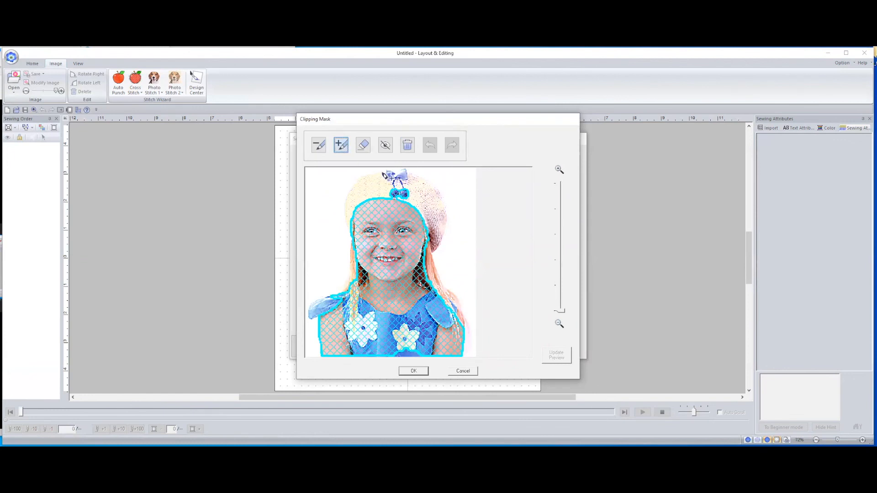
mouse_move(384, 173)
mouse_down()
mouse_move(347, 202)
mouse_move(351, 282)
mouse_move(306, 318)
mouse_up()
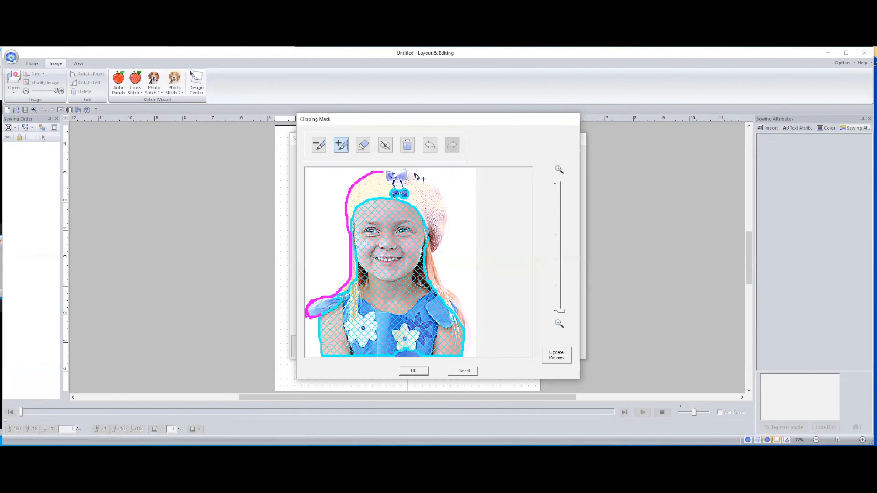
mouse_move(407, 171)
mouse_down()
mouse_move(445, 206)
mouse_move(448, 223)
mouse_move(433, 255)
mouse_move(464, 326)
mouse_up()
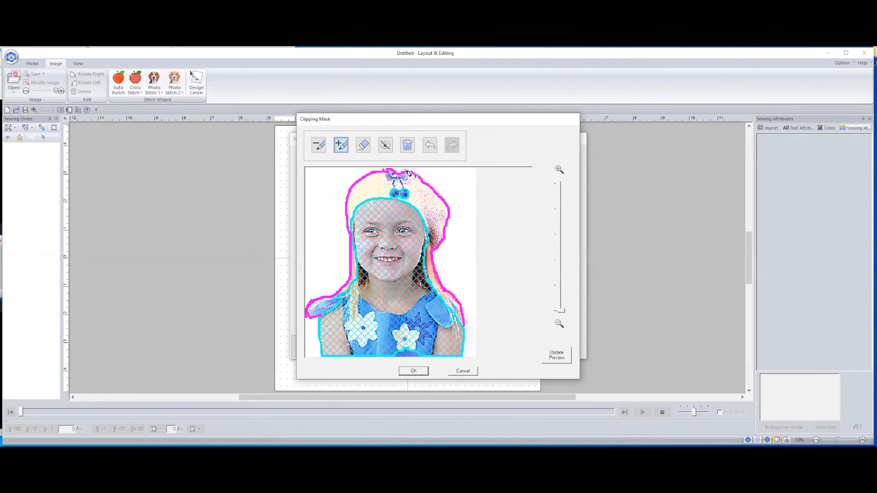
drag(407, 171, 397, 173)
mouse_move(394, 356)
mouse_down()
mouse_move(422, 357)
mouse_move(407, 356)
mouse_up()
click(559, 357)
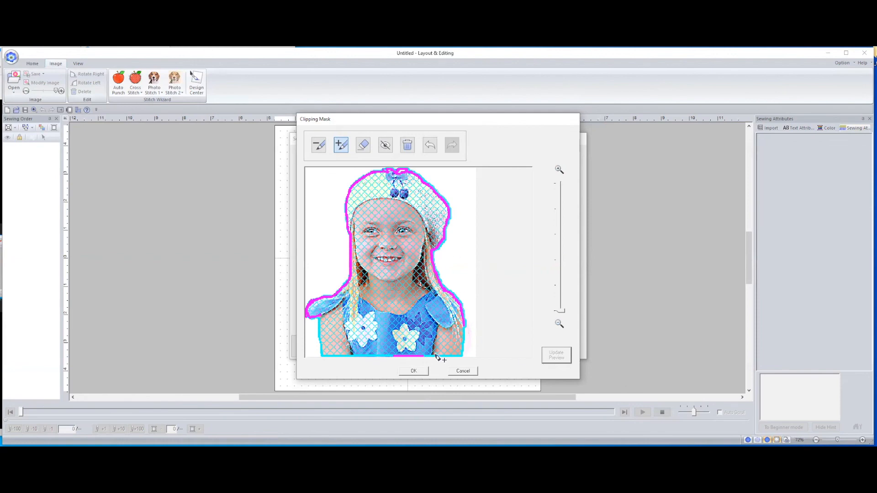
Step: Accept the clipping mask and generate the Photo Stitch 2 design with the existing size, BROTHER EMBROIDERY thread chart and Auto Select color set
click(410, 371)
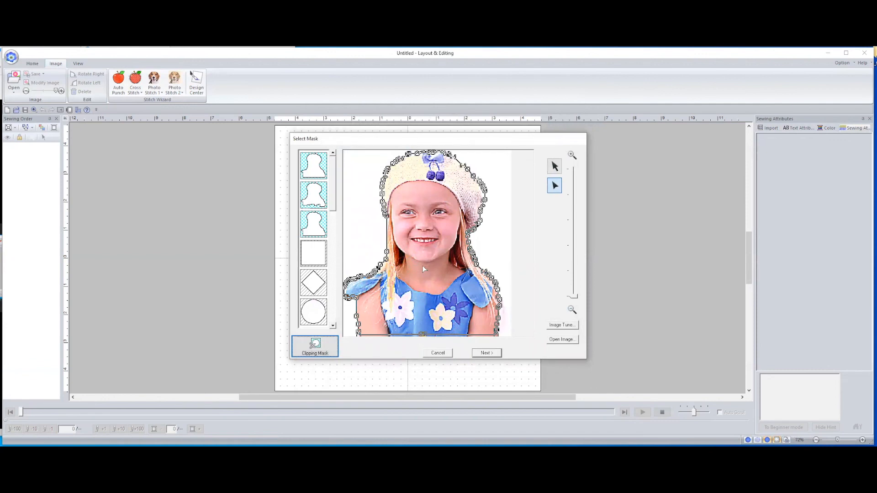
click(486, 352)
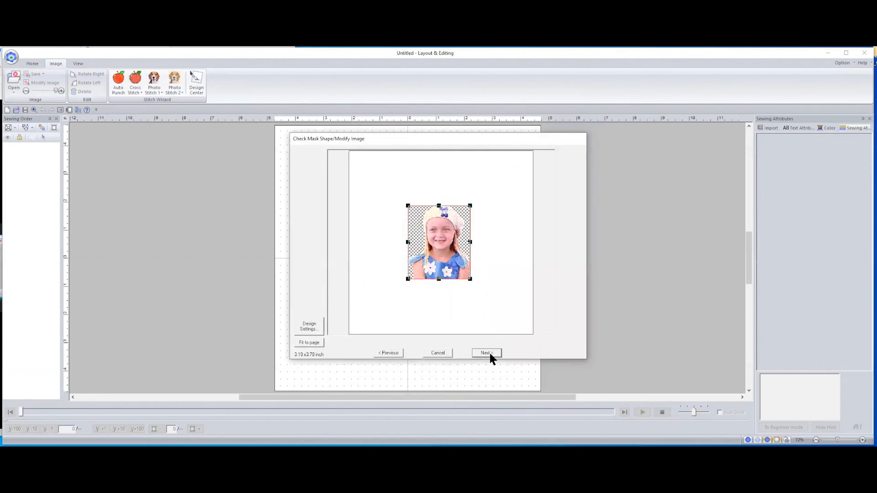
click(488, 353)
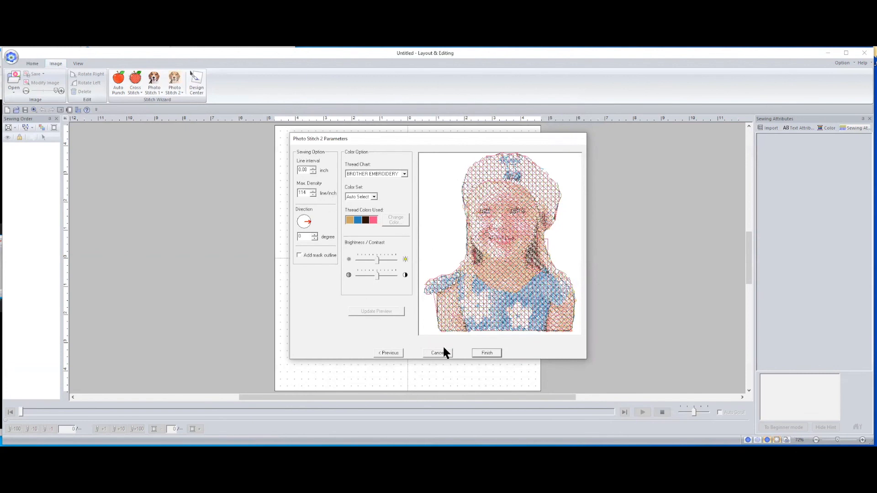
click(496, 350)
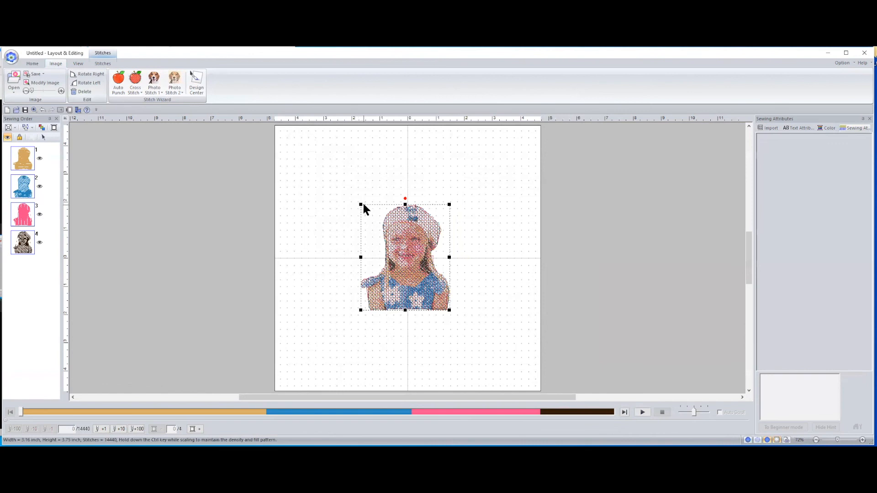
Step: Enlarge the stitched portrait from its opposite corners to about 7.71 by 9.15 inches so it nearly fills the design page
drag(361, 204, 269, 128)
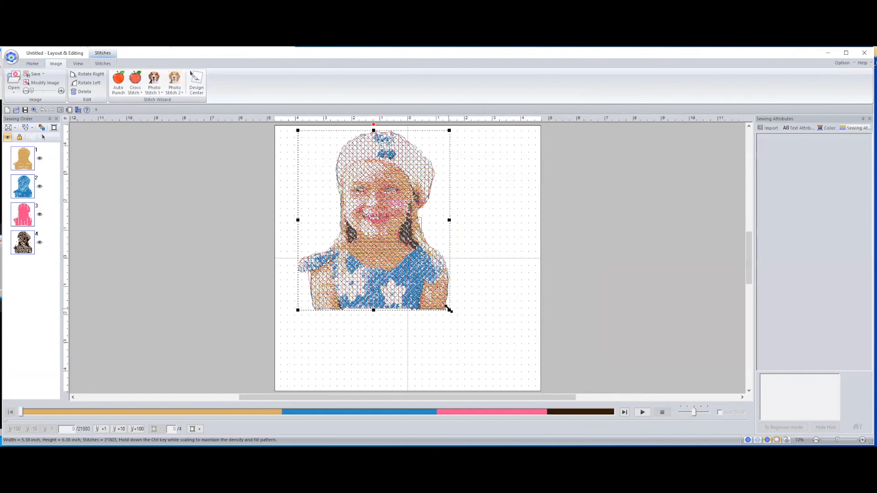
drag(449, 311, 515, 388)
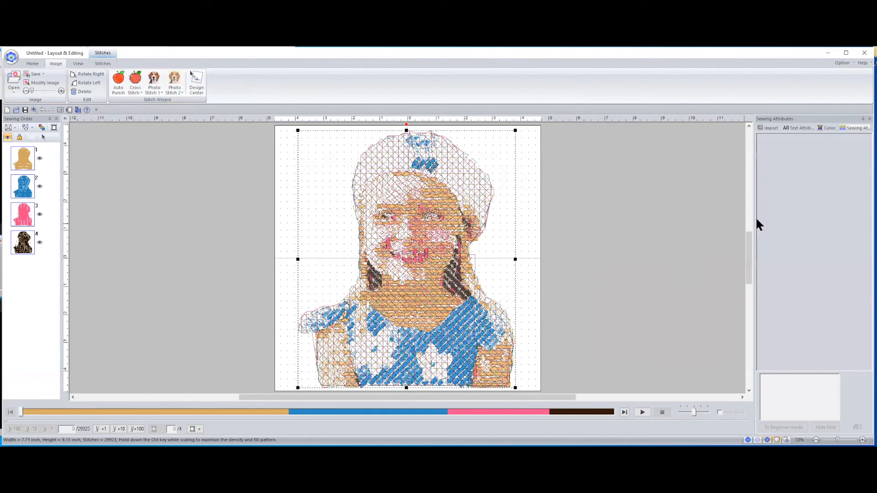
scroll(748, 265, down, 2)
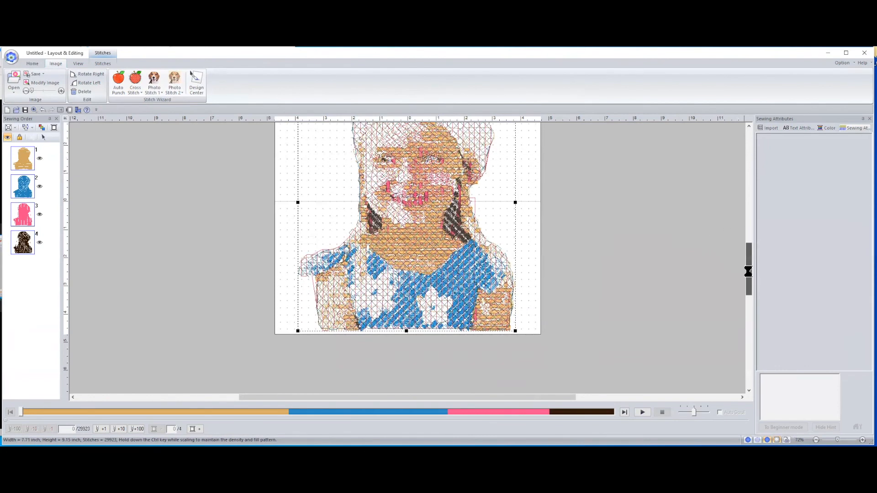
scroll(748, 258, up, 2)
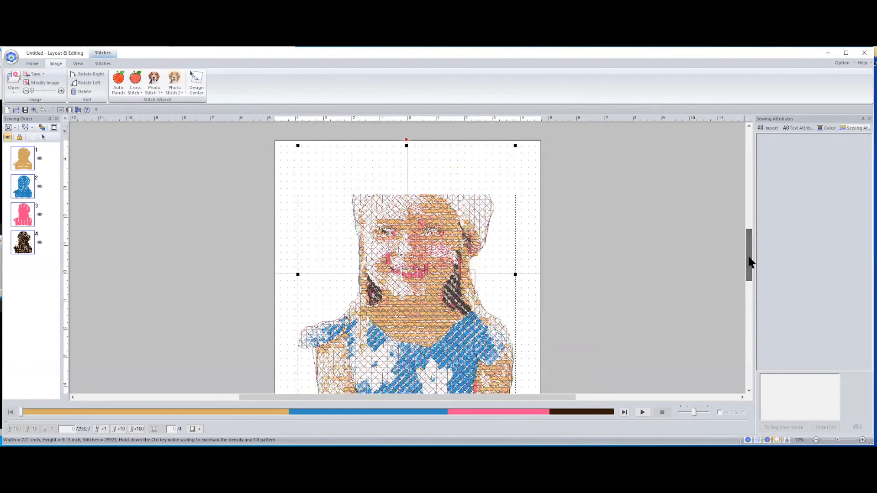